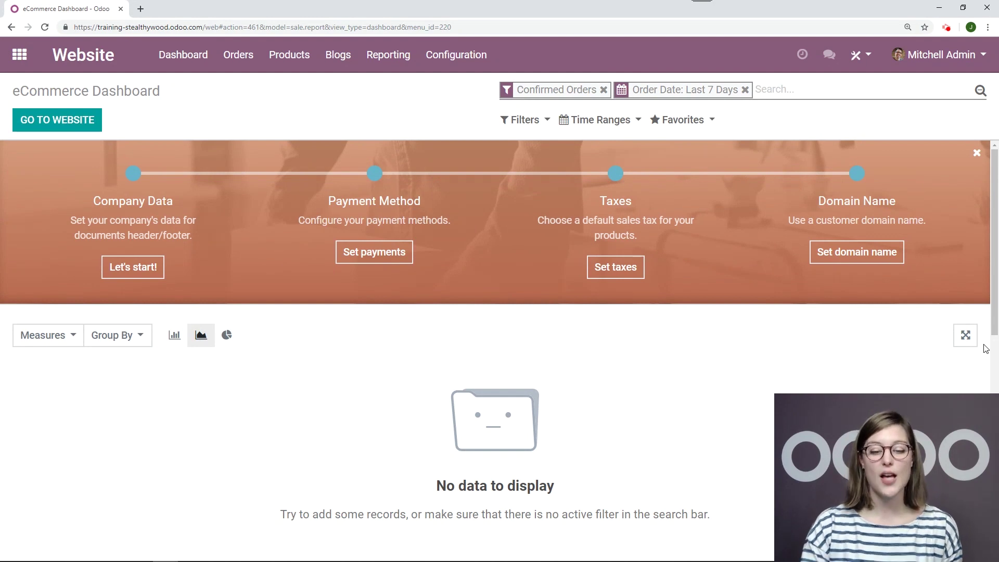
Step: Confirm Coupons & Promotions is ticked in the Website settings' Pricing section
{"action": "left_click", "coordinate": [450, 53]}
{"action": "left_click", "coordinate": [463, 88]}
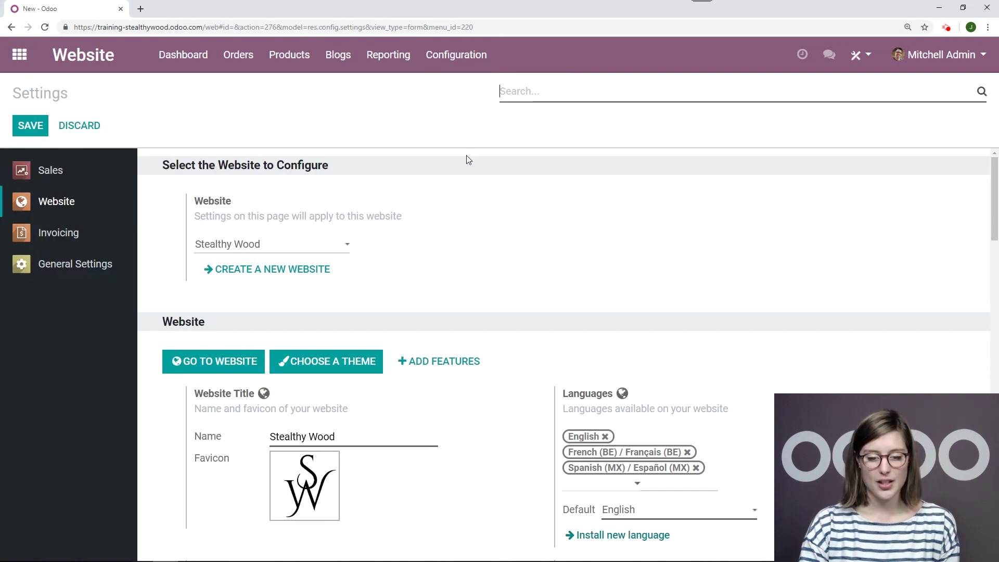
{"action": "scroll", "coordinate": [421, 270], "scroll_direction": "down", "scroll_amount": 15}
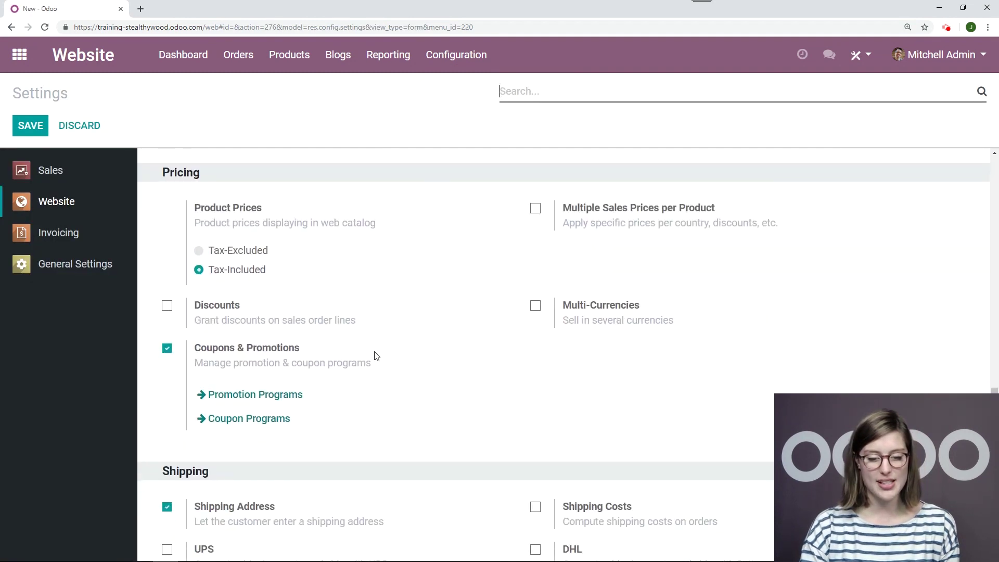
{"action": "left_click_drag", "start_coordinate": [392, 368], "coordinate": [188, 349]}
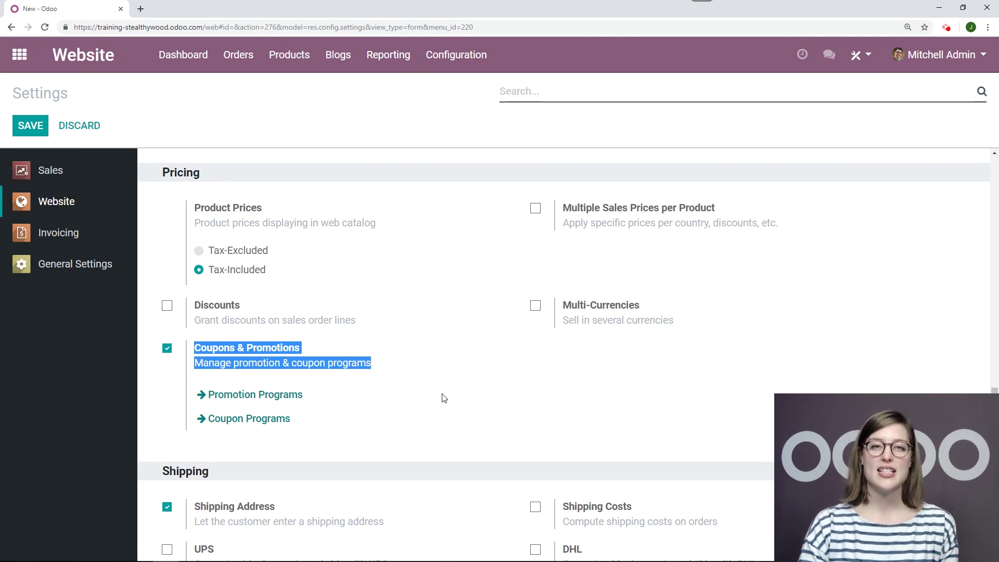
{"action": "left_click", "coordinate": [493, 375]}
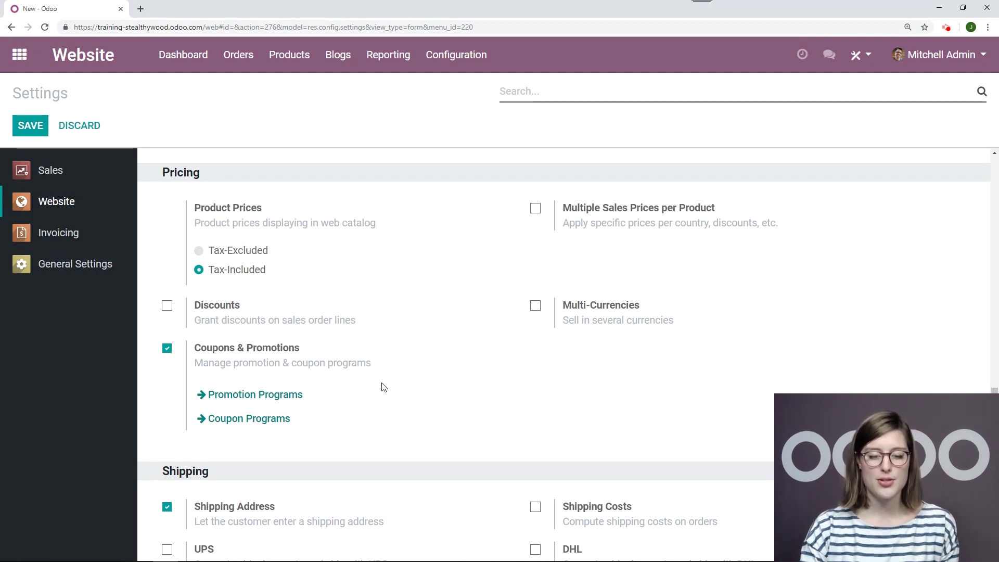
Step: Create a new coupon program named 'Free Chair Floor Protection'
{"action": "left_click", "coordinate": [289, 55]}
{"action": "left_click", "coordinate": [319, 149]}
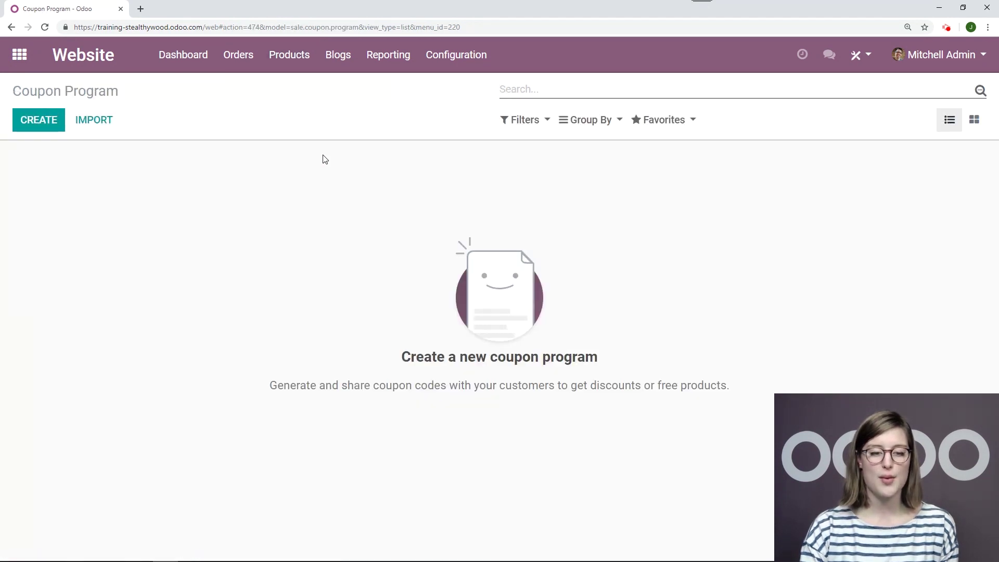
{"action": "left_click", "coordinate": [36, 127]}
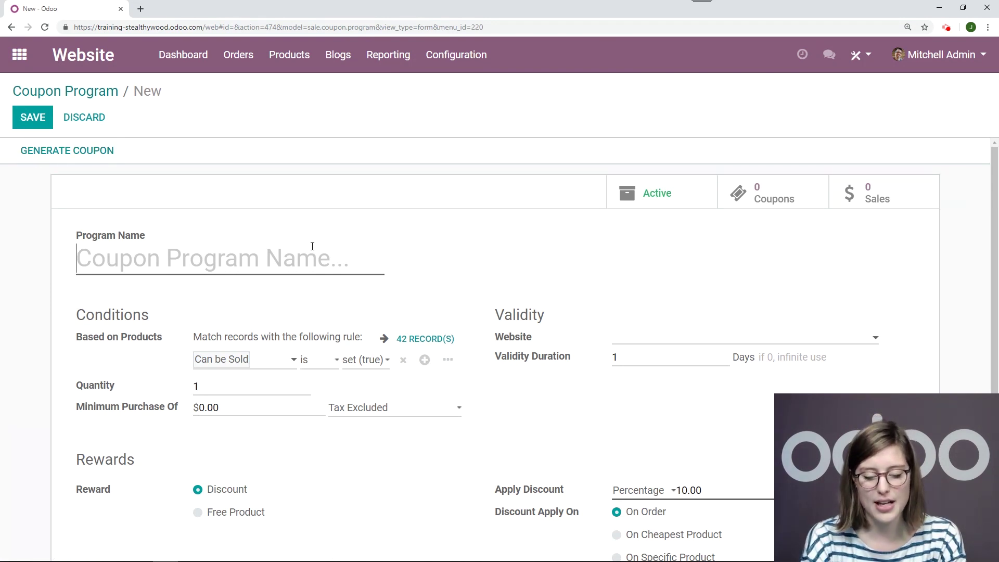
{"action": "type", "text": "Free Chair Floor Pr"}
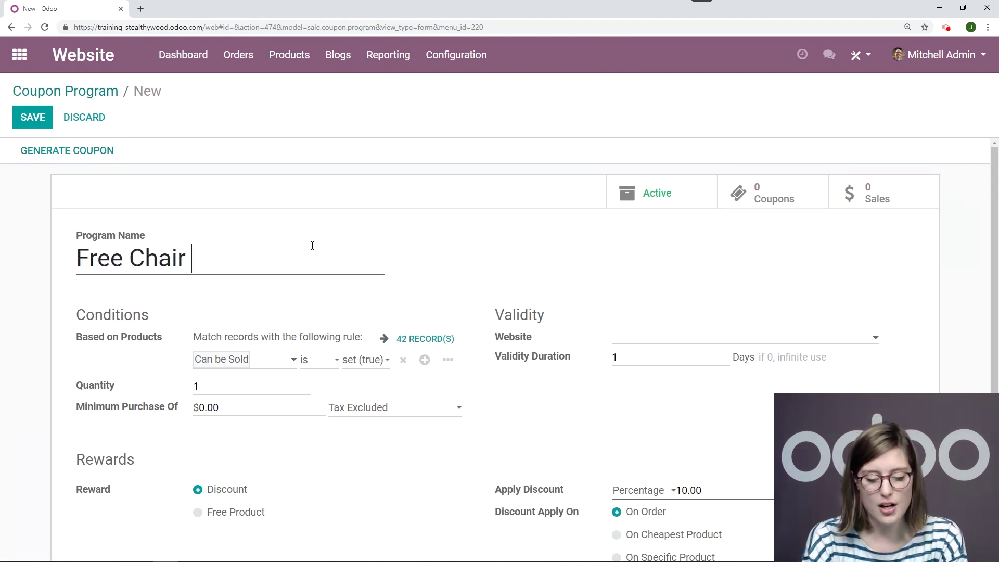
{"action": "type", "text": "otection"}
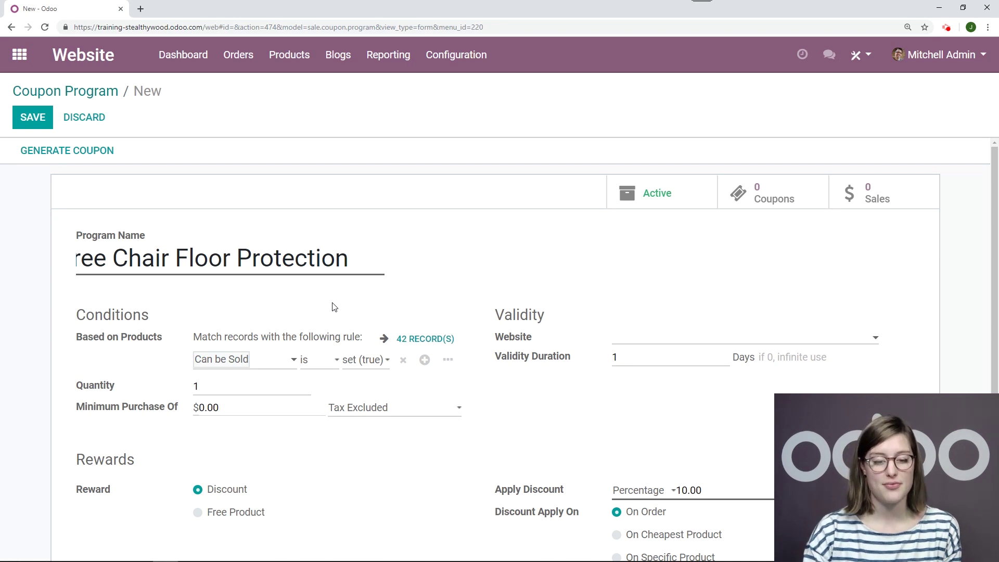
Step: Set the program's rule to Products whose name contains 'Chair'
{"action": "scroll", "coordinate": [330, 292], "scroll_direction": "down", "scroll_amount": 1}
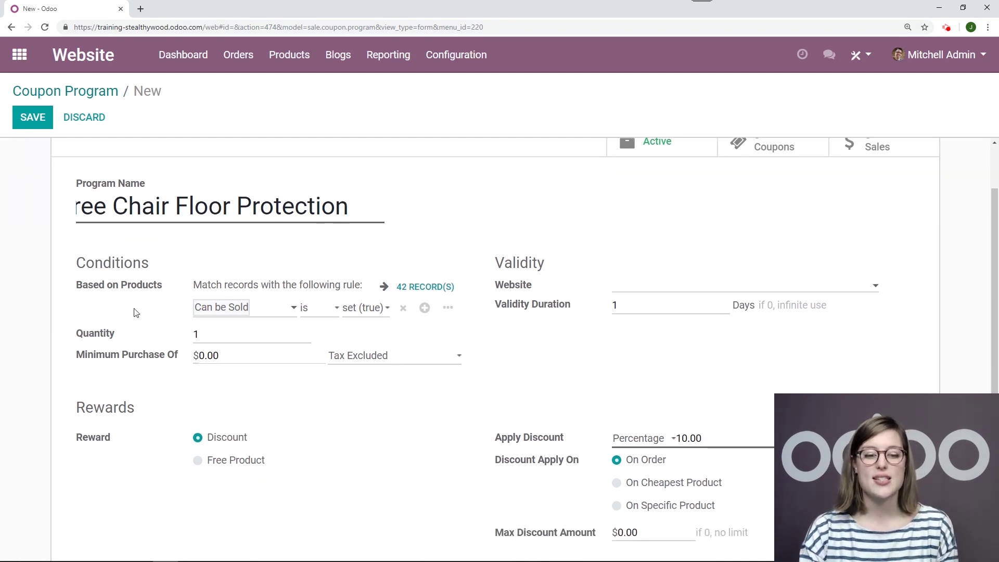
{"action": "left_click", "coordinate": [278, 312]}
{"action": "scroll", "coordinate": [297, 411], "scroll_direction": "down", "scroll_amount": 5}
{"action": "scroll", "coordinate": [299, 439], "scroll_direction": "down", "scroll_amount": 8}
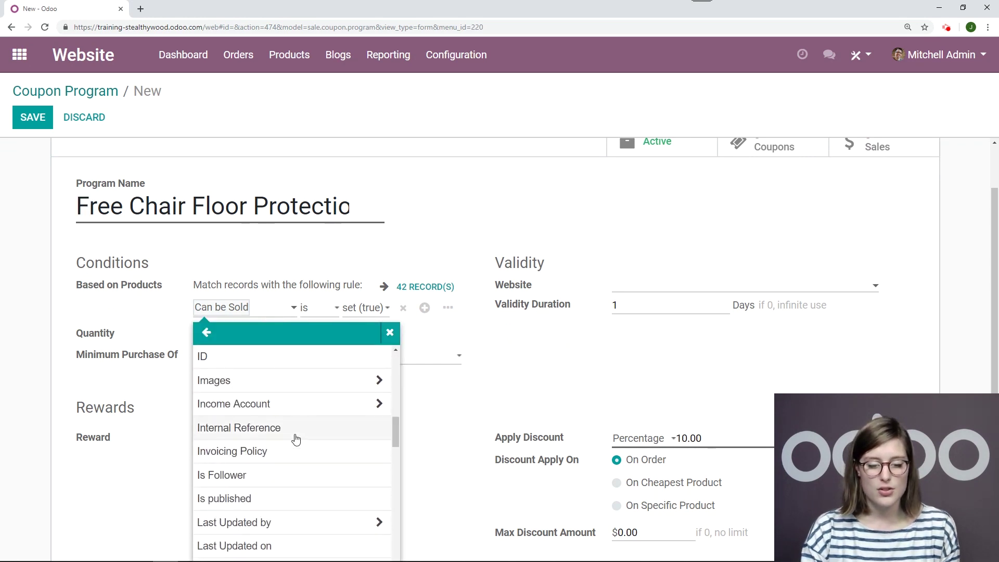
{"action": "scroll", "coordinate": [293, 446], "scroll_direction": "down", "scroll_amount": 5}
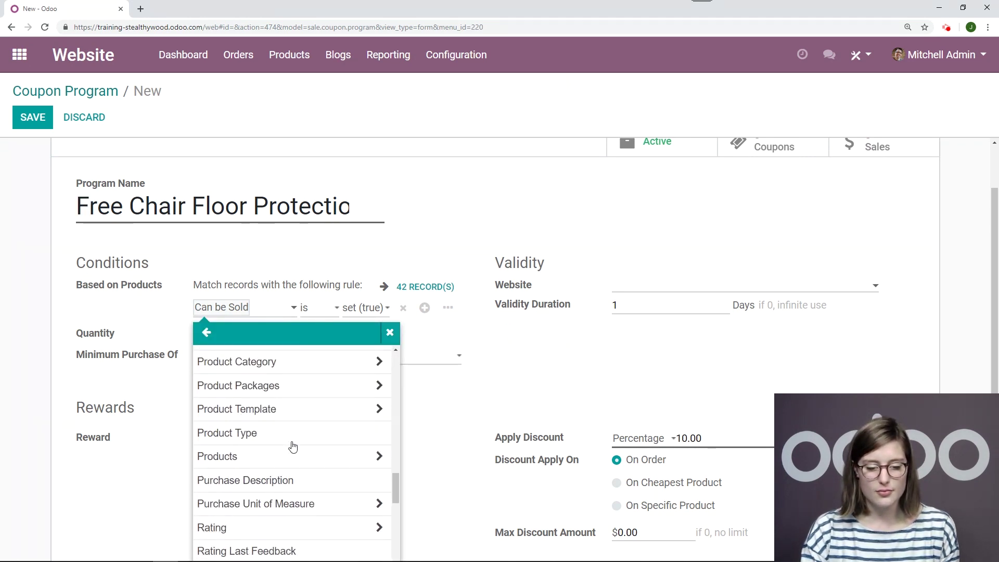
{"action": "left_click", "coordinate": [300, 457]}
{"action": "left_click", "coordinate": [322, 308]}
{"action": "left_click", "coordinate": [322, 308]}
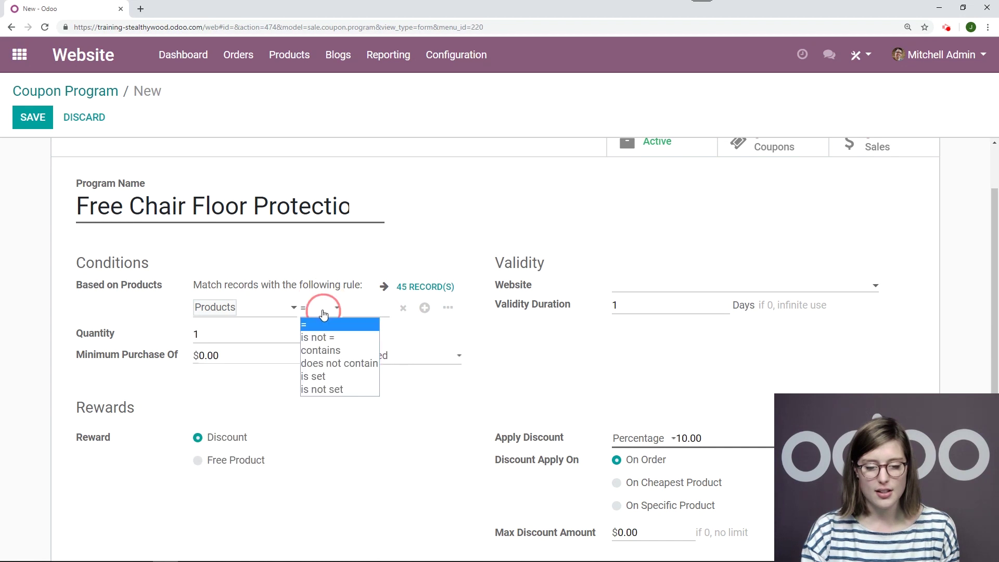
{"action": "left_click", "coordinate": [333, 350]}
{"action": "left_click", "coordinate": [377, 303]}
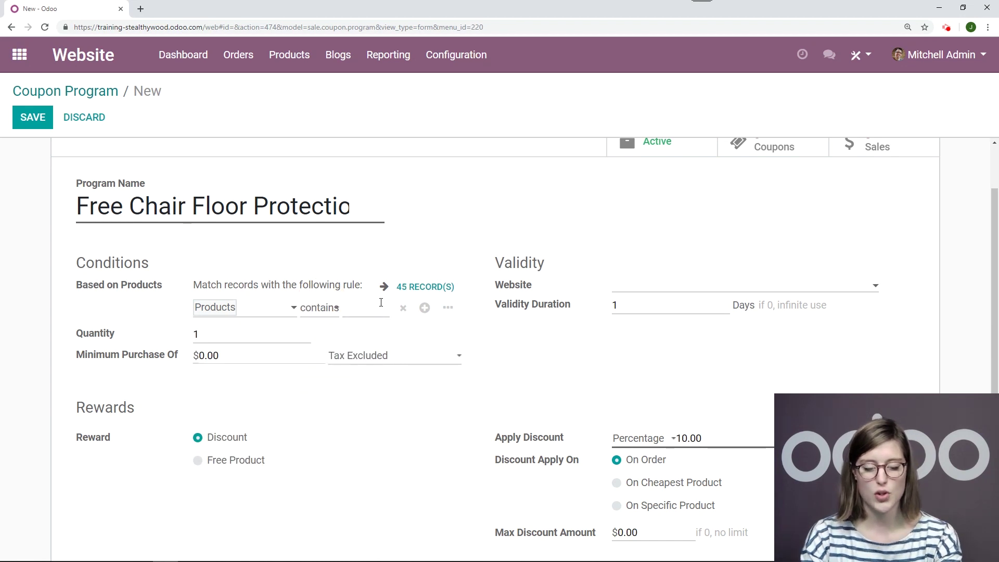
{"action": "type", "text": "Chair"}
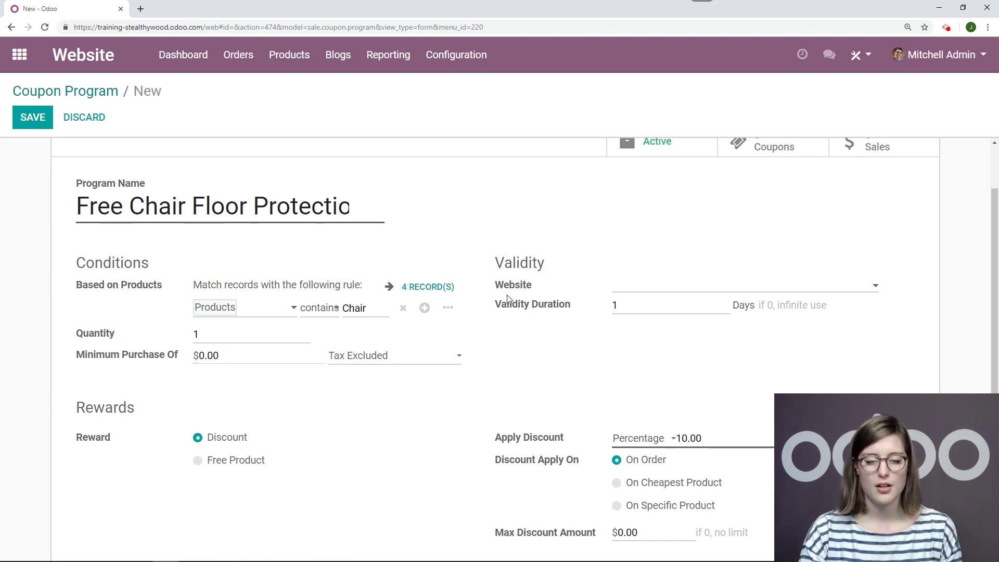
Step: Preview the 4 matching chair products, then close the preview
{"action": "left_click", "coordinate": [424, 288]}
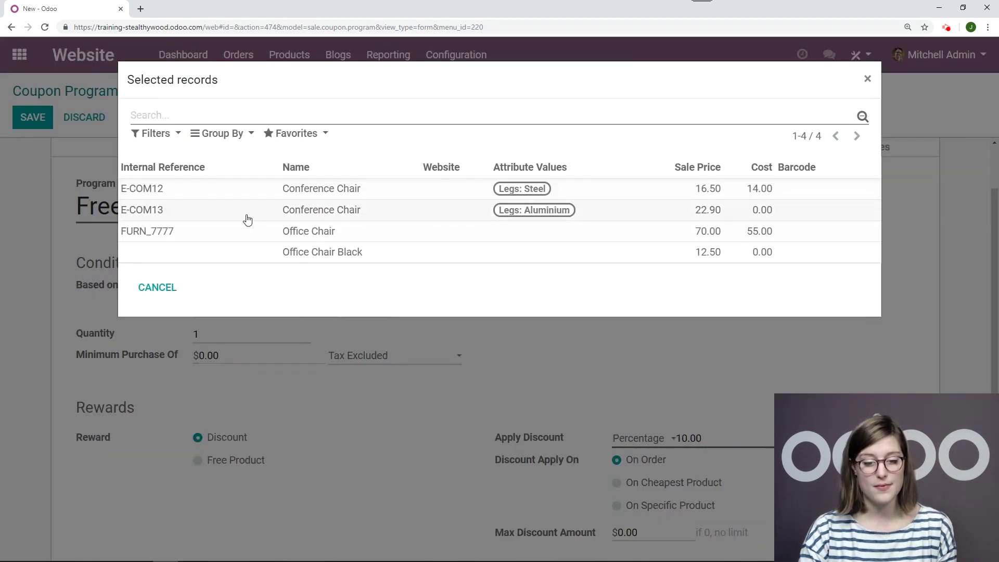
{"action": "left_click", "coordinate": [158, 288]}
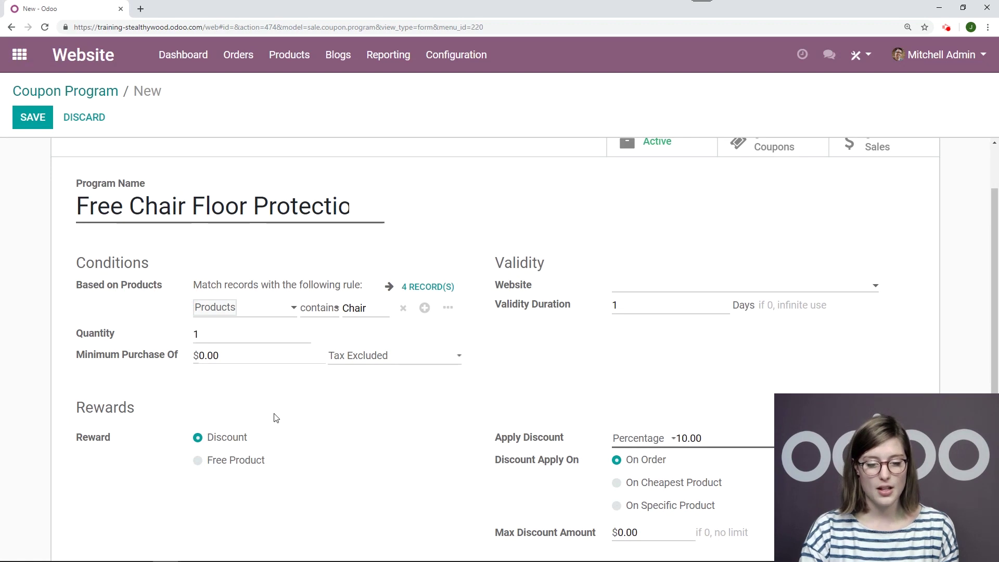
{"action": "left_click", "coordinate": [208, 333]}
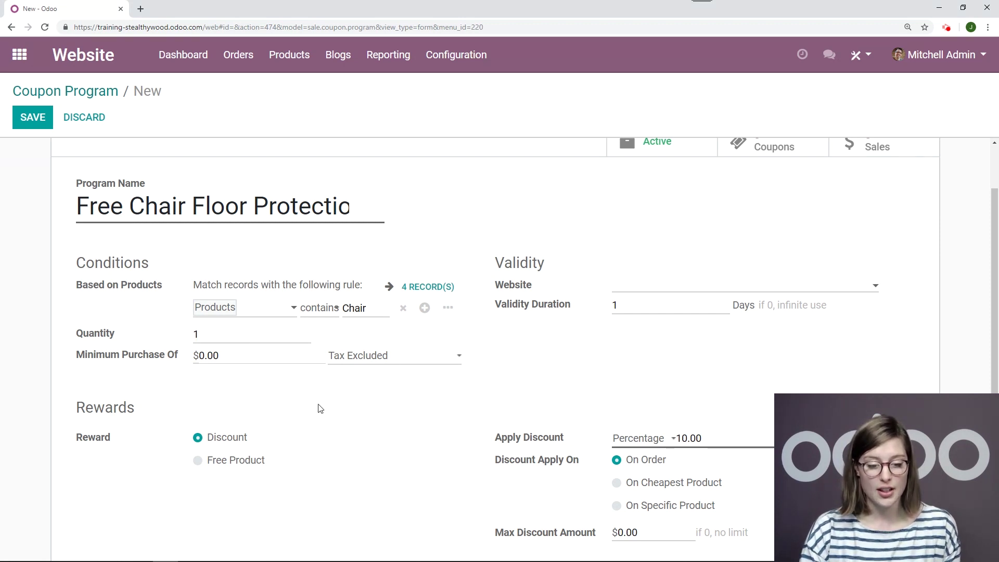
{"action": "scroll", "coordinate": [250, 385], "scroll_direction": "down", "scroll_amount": 1}
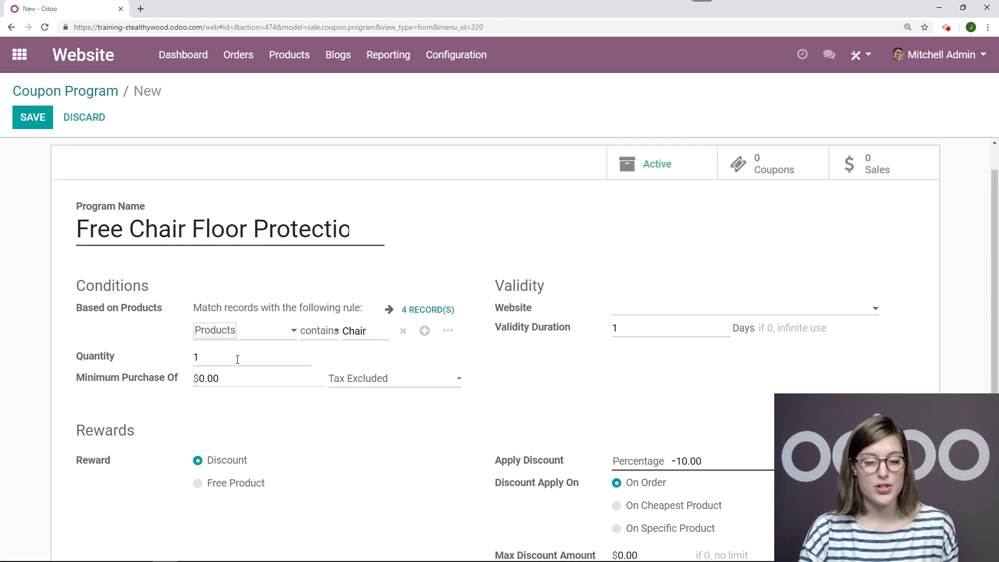
{"action": "scroll", "coordinate": [229, 353], "scroll_direction": "up", "scroll_amount": 1}
Step: Limit the program to the Stealthy Wood website with a validity duration of 5 days
{"action": "left_click", "coordinate": [680, 310]}
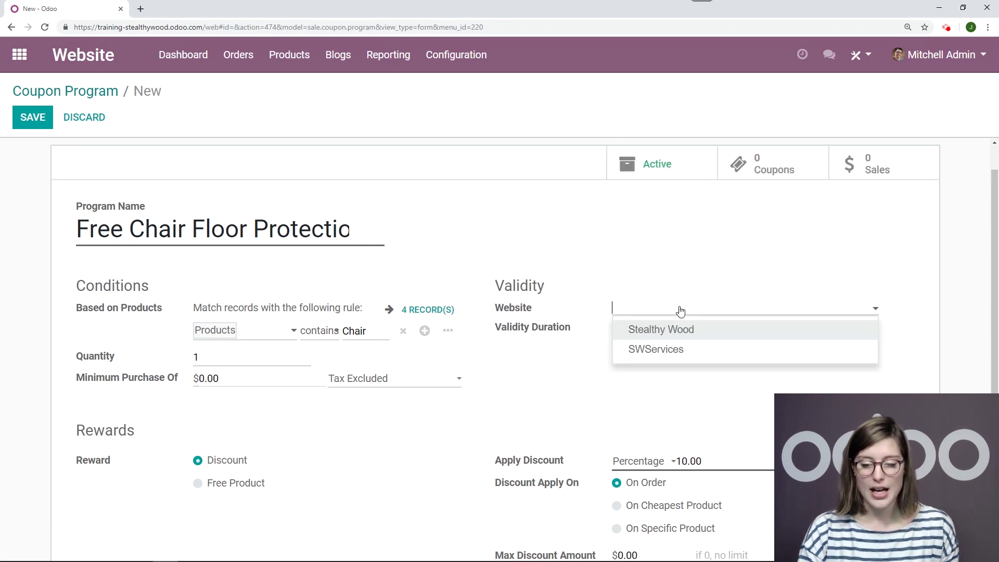
{"action": "left_click", "coordinate": [660, 331]}
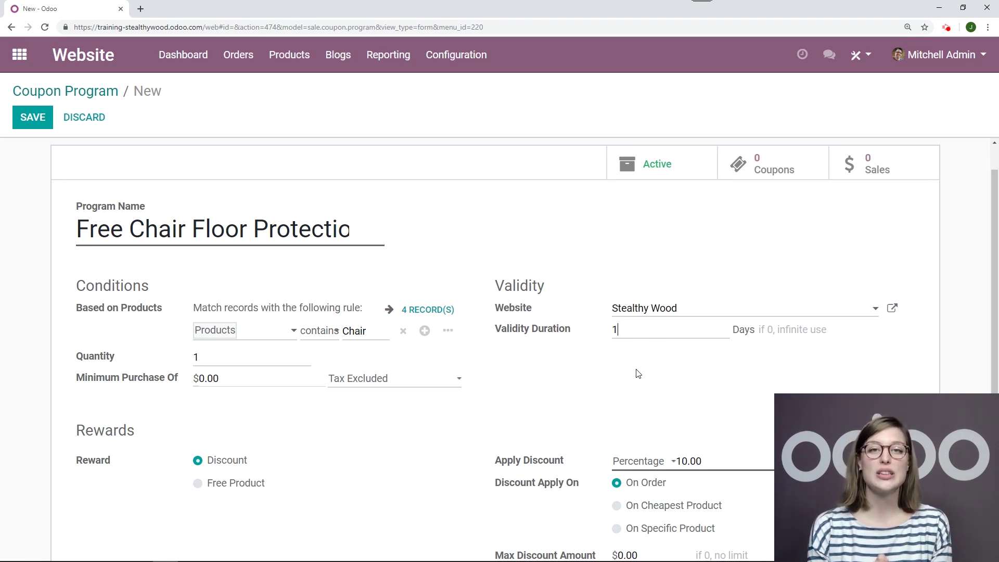
{"action": "key", "text": "Tab"}
{"action": "key", "text": "BackSpace"}
{"action": "type", "text": "5"}
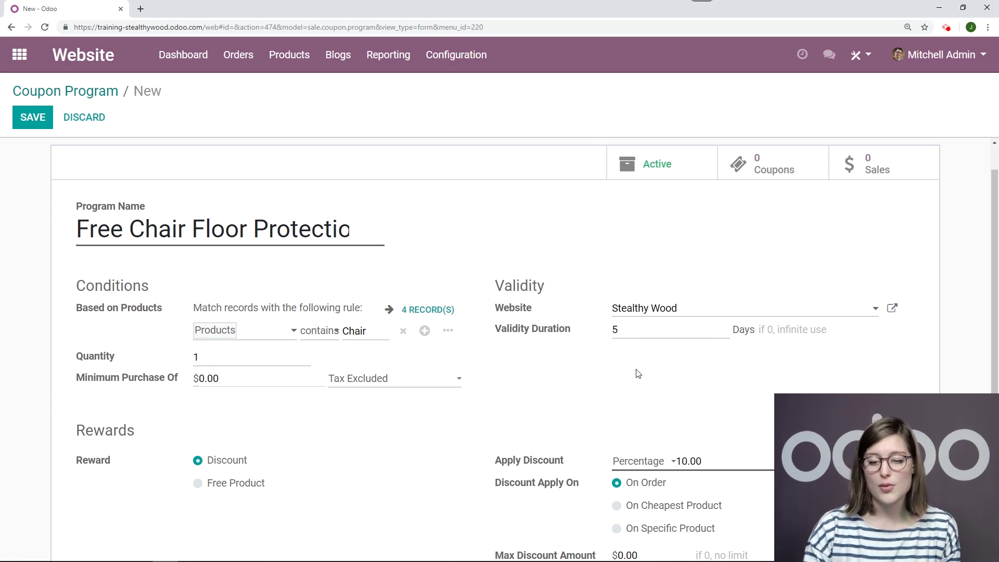
{"action": "scroll", "coordinate": [647, 389], "scroll_direction": "down", "scroll_amount": 1}
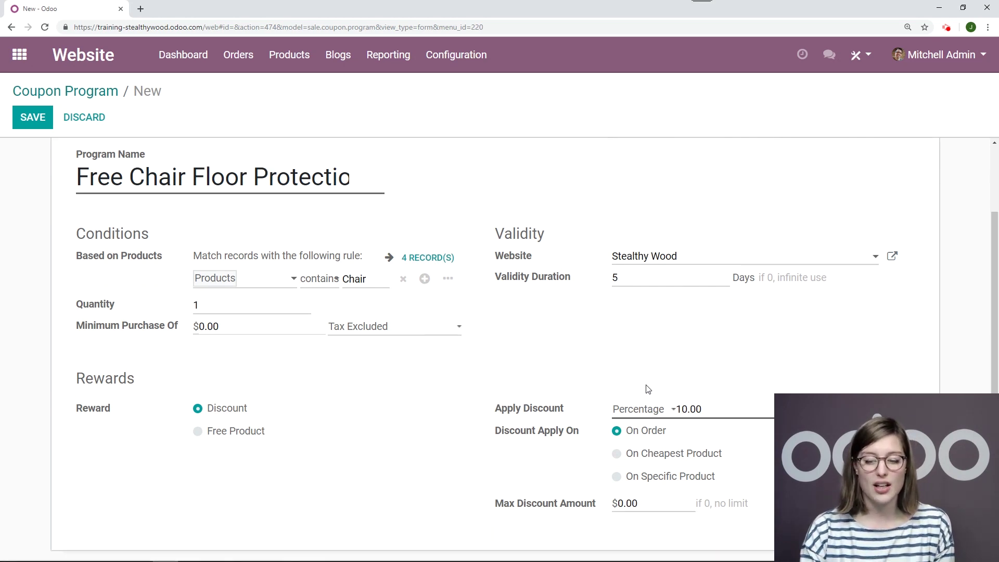
Step: Switch the reward to Free Product, choose Floor protection, and save the program
{"action": "left_click", "coordinate": [199, 435]}
{"action": "left_click", "coordinate": [670, 472]}
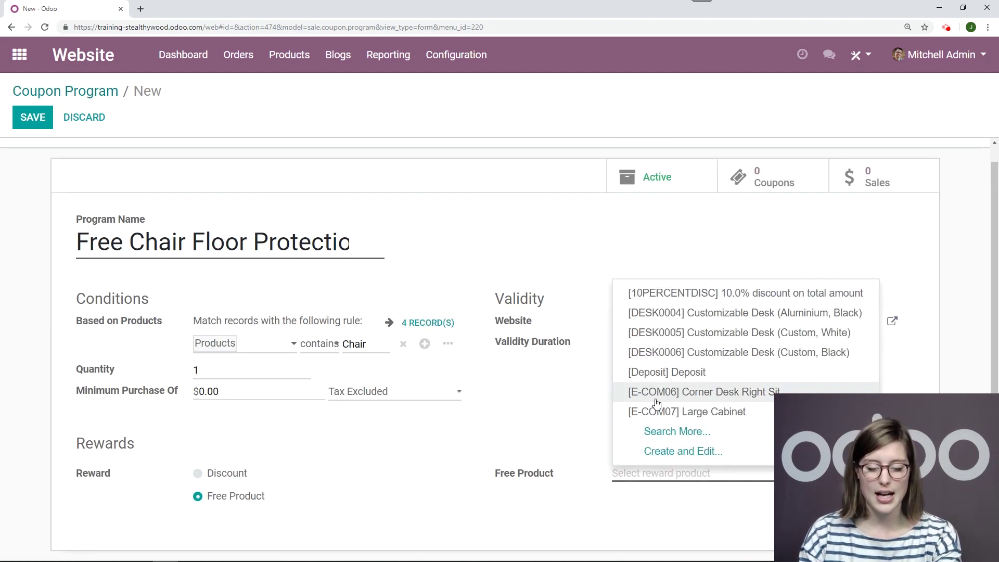
{"action": "type", "text": "floor"}
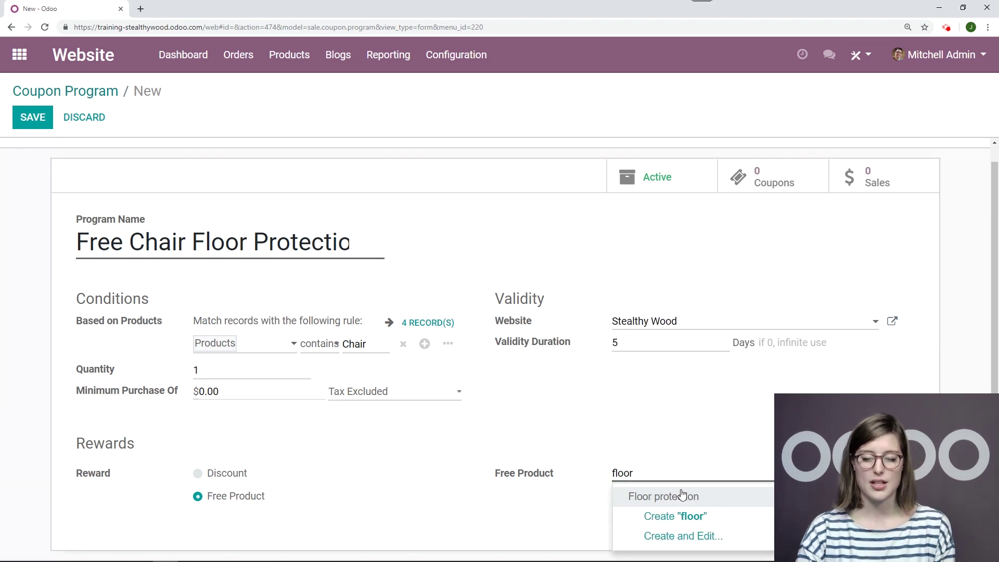
{"action": "left_click", "coordinate": [681, 495]}
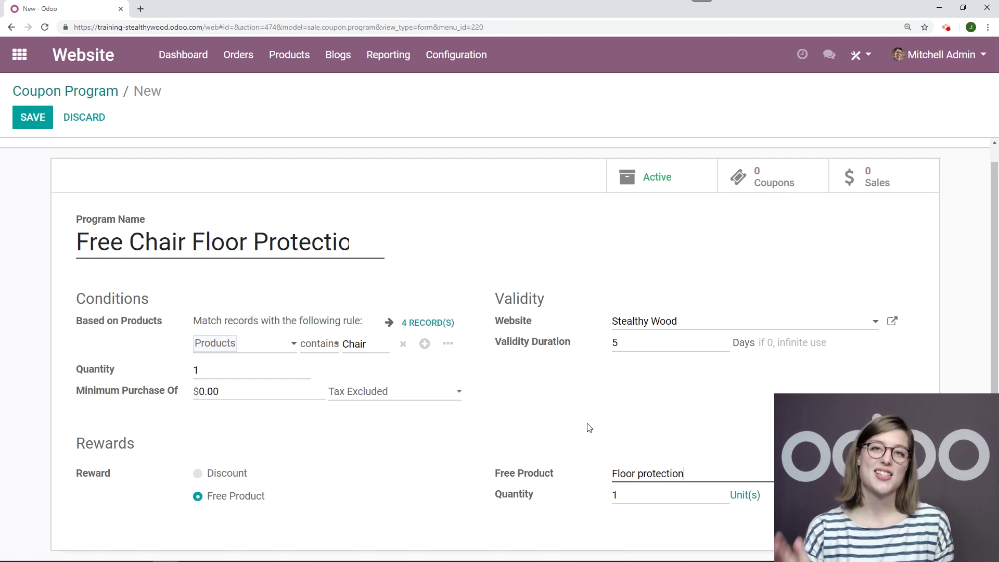
{"action": "left_click", "coordinate": [32, 119]}
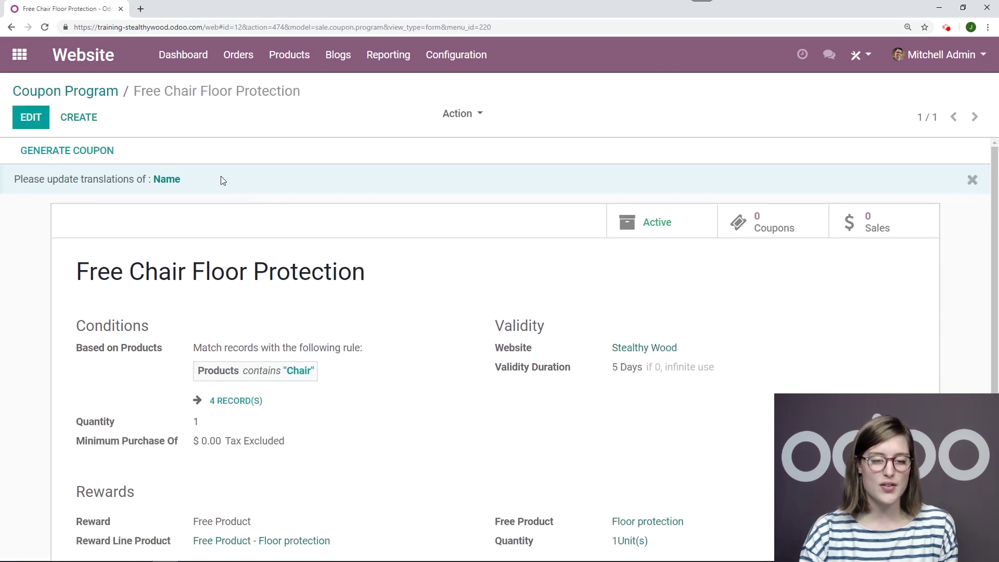
Step: Set up coupon generation for selected customers filtered by Country = United States (34 matches)
{"action": "left_click", "coordinate": [81, 156]}
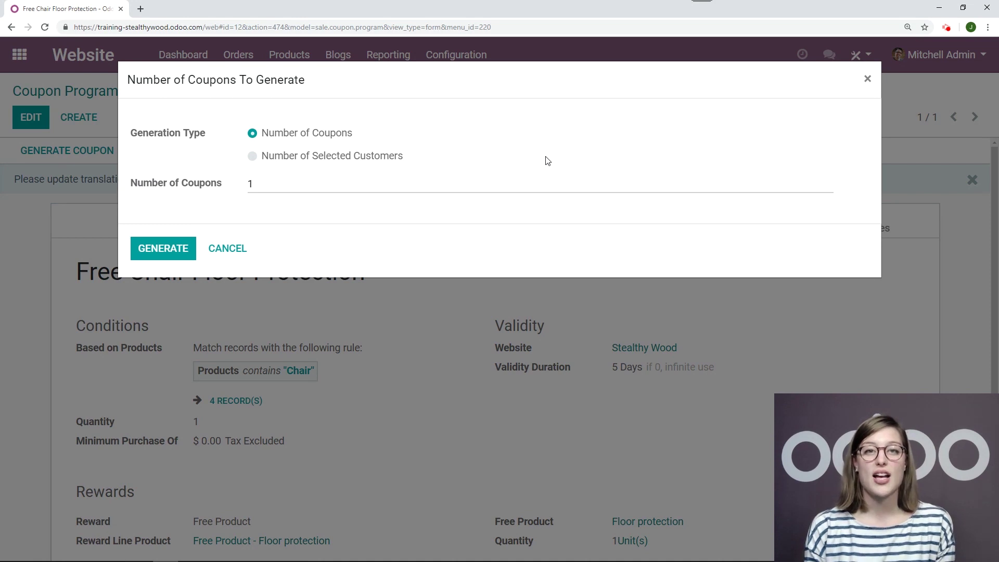
{"action": "left_click", "coordinate": [253, 156]}
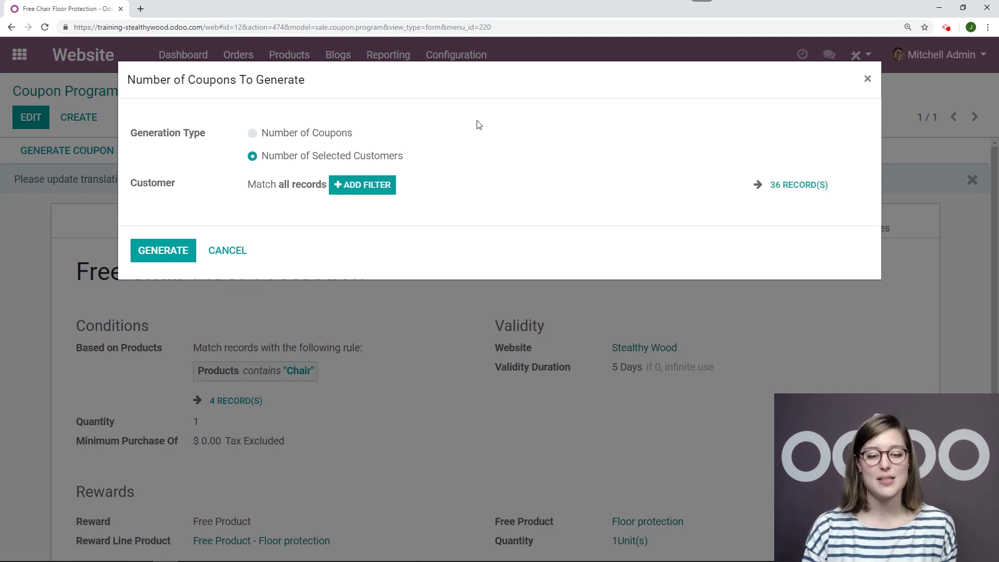
{"action": "left_click", "coordinate": [357, 193]}
{"action": "left_click", "coordinate": [377, 208]}
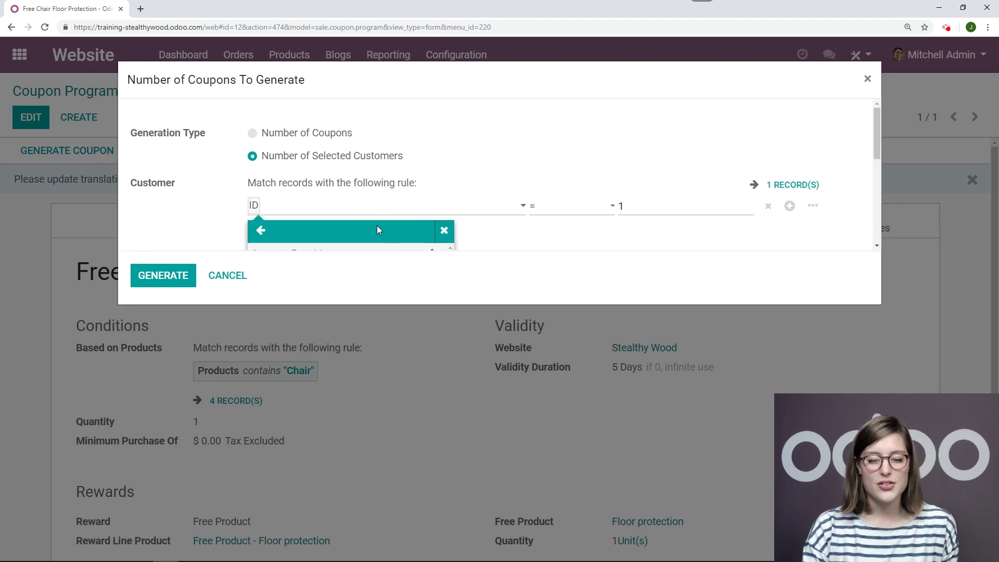
{"action": "scroll", "coordinate": [333, 177], "scroll_direction": "down", "scroll_amount": 8}
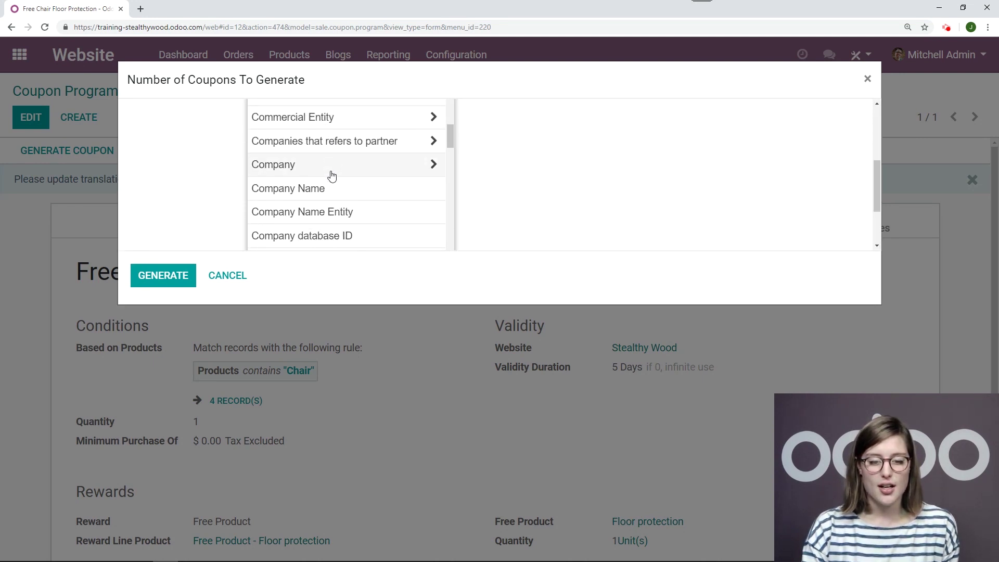
{"action": "scroll", "coordinate": [331, 175], "scroll_direction": "down", "scroll_amount": 2}
{"action": "left_click", "coordinate": [325, 133]}
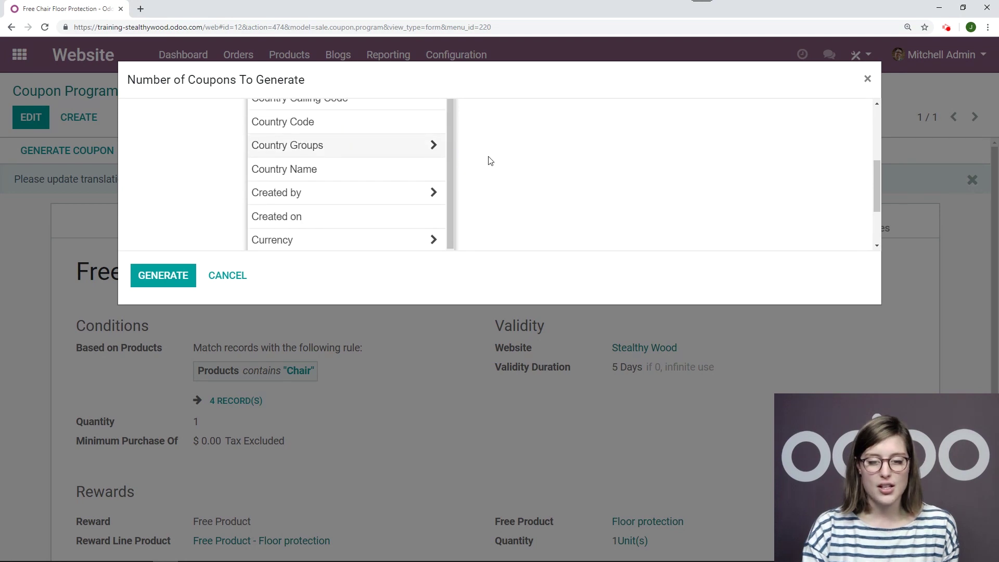
{"action": "scroll", "coordinate": [521, 187], "scroll_direction": "up", "scroll_amount": 3}
{"action": "left_click", "coordinate": [554, 211]}
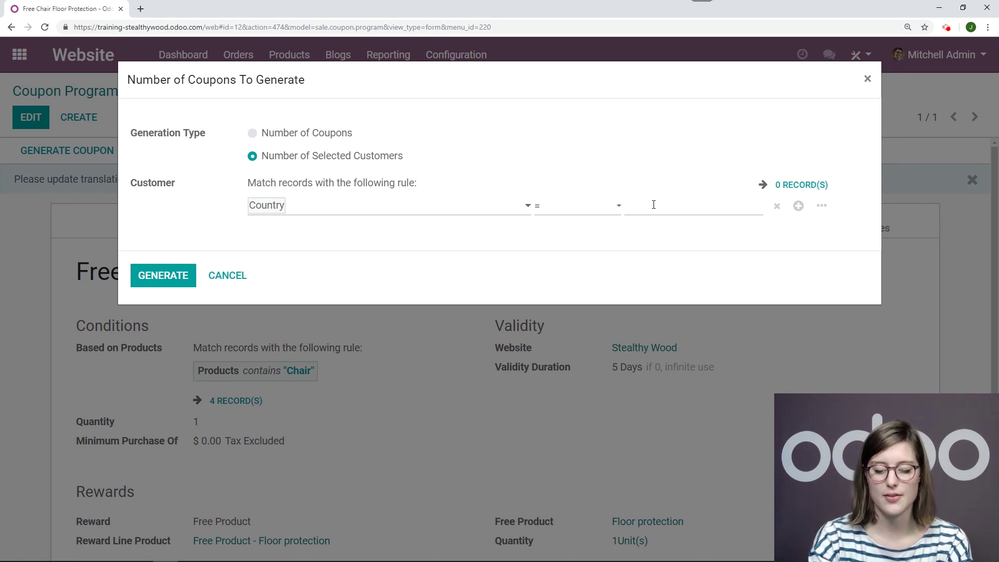
{"action": "left_click", "coordinate": [653, 204]}
{"action": "type", "text": "United States"}
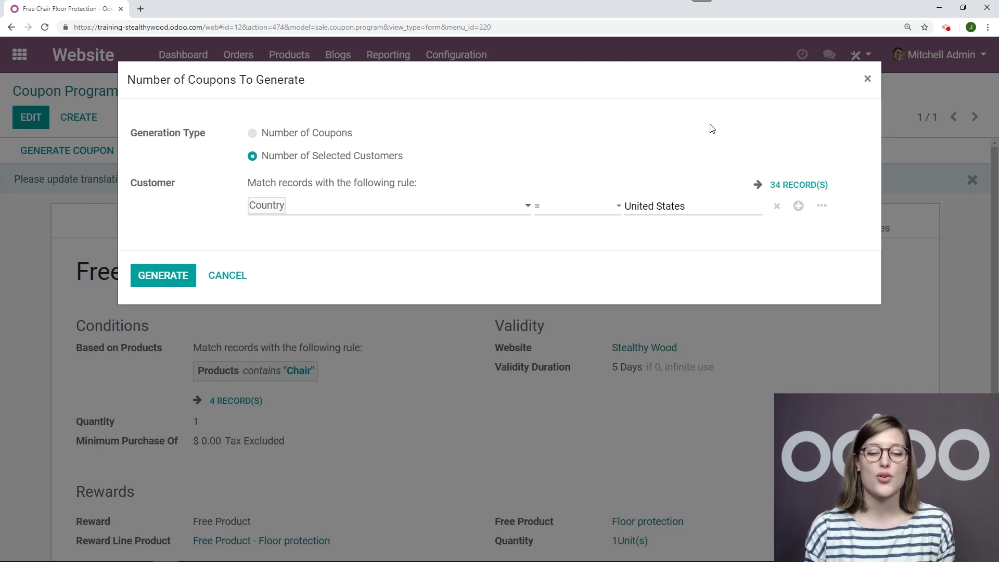
Step: Generate the 34 coupons and view the program's coupon list
{"action": "left_click", "coordinate": [161, 277]}
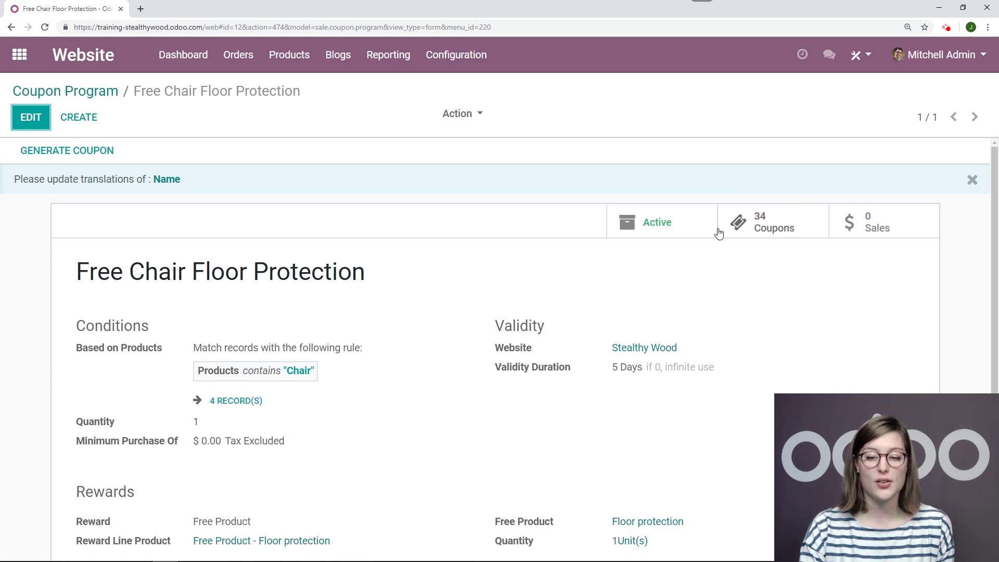
{"action": "left_click", "coordinate": [779, 226]}
{"action": "scroll", "coordinate": [572, 229], "scroll_direction": "down", "scroll_amount": 1}
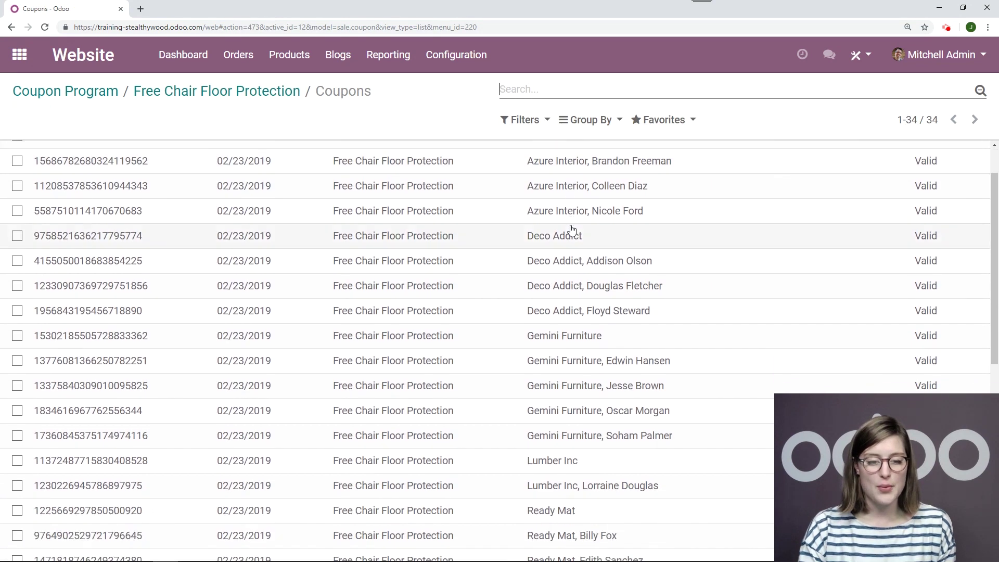
{"action": "scroll", "coordinate": [572, 229], "scroll_direction": "down", "scroll_amount": 8}
{"action": "scroll", "coordinate": [470, 317], "scroll_direction": "up", "scroll_amount": 8}
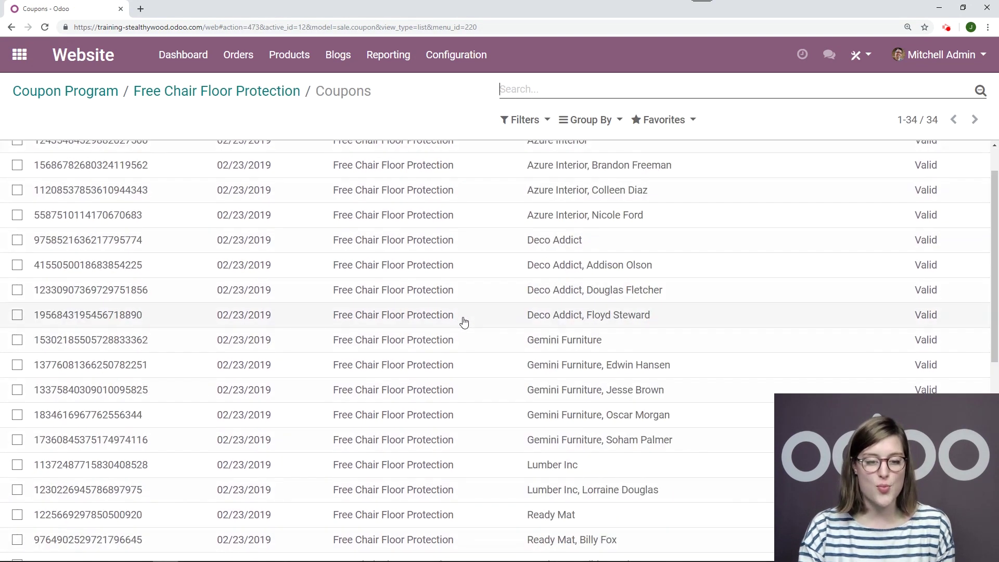
{"action": "scroll", "coordinate": [464, 322], "scroll_direction": "up", "scroll_amount": 1}
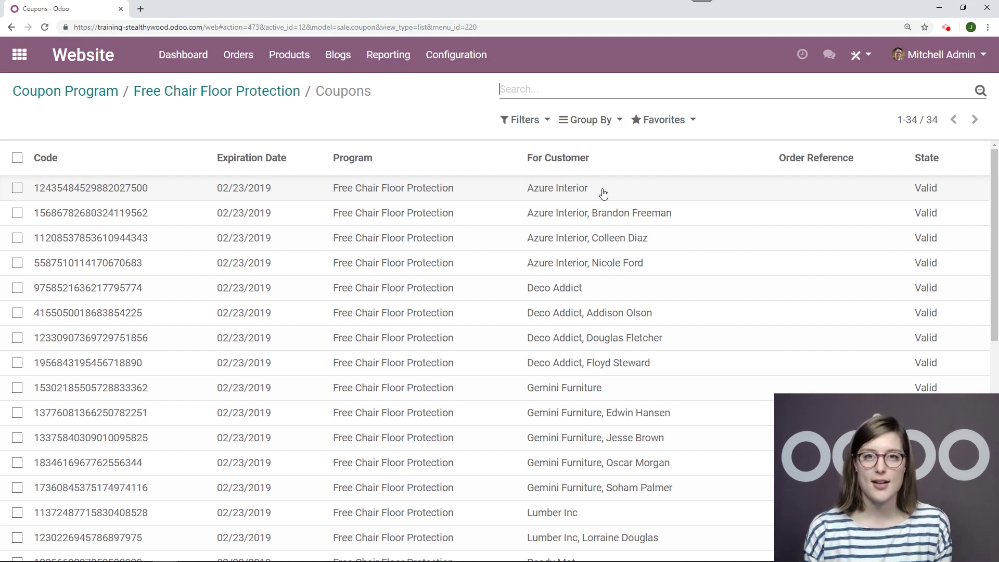
Step: Copy the first coupon's code and return to the eCommerce Dashboard
{"action": "left_click", "coordinate": [178, 190]}
{"action": "left_click_drag", "start_coordinate": [316, 209], "coordinate": [200, 208]}
{"action": "key", "text": "ctrl+c"}
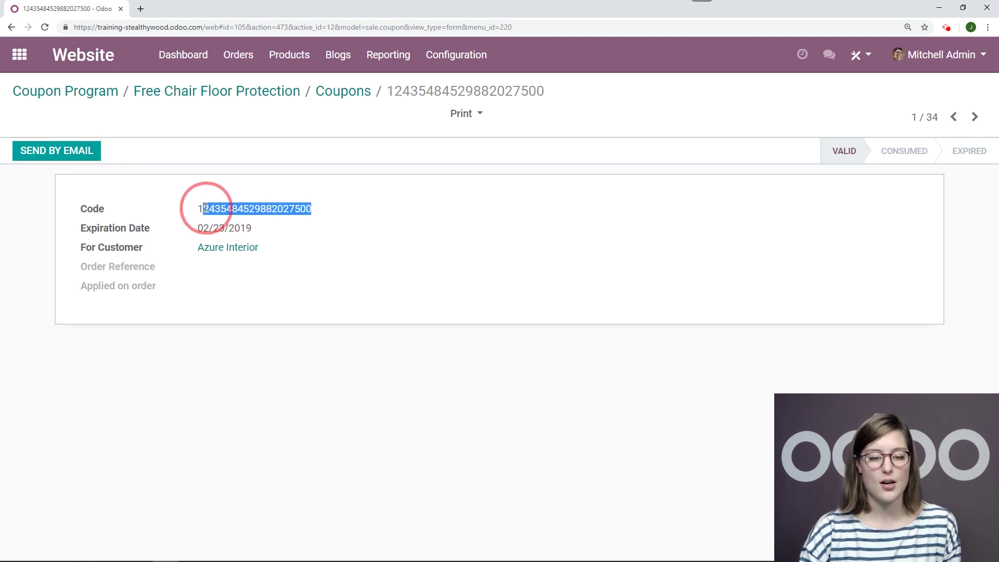
{"action": "right_click", "coordinate": [213, 206]}
{"action": "left_click", "coordinate": [251, 216]}
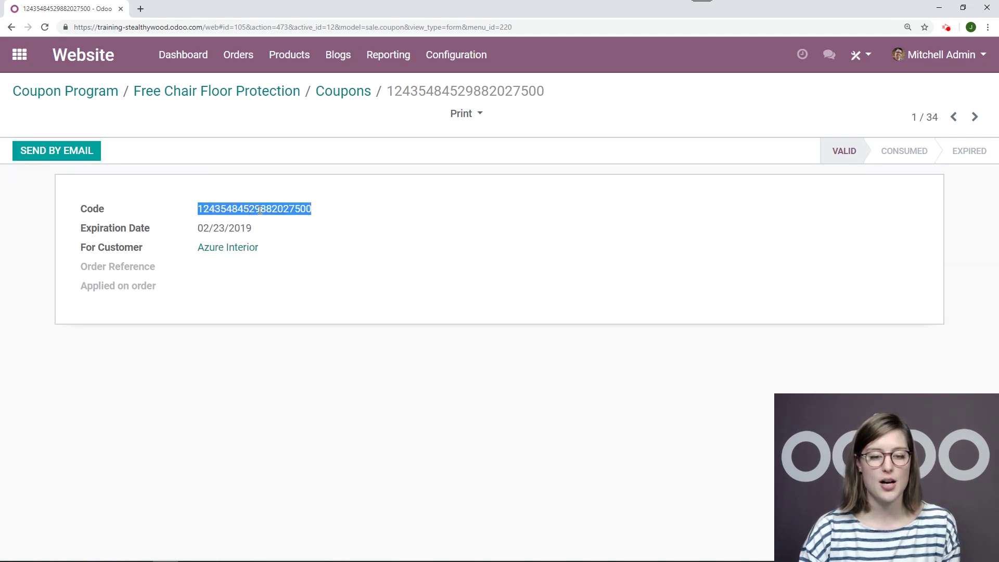
{"action": "left_click", "coordinate": [83, 55]}
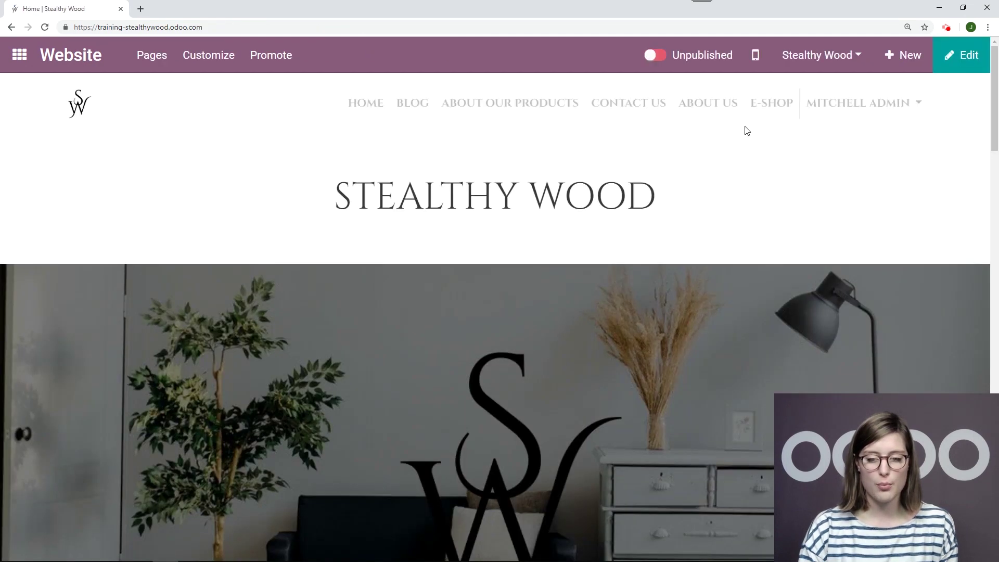
Step: Add an Office Chair and Floor protection to the shop cart, totalling $82.00
{"action": "left_click", "coordinate": [754, 103]}
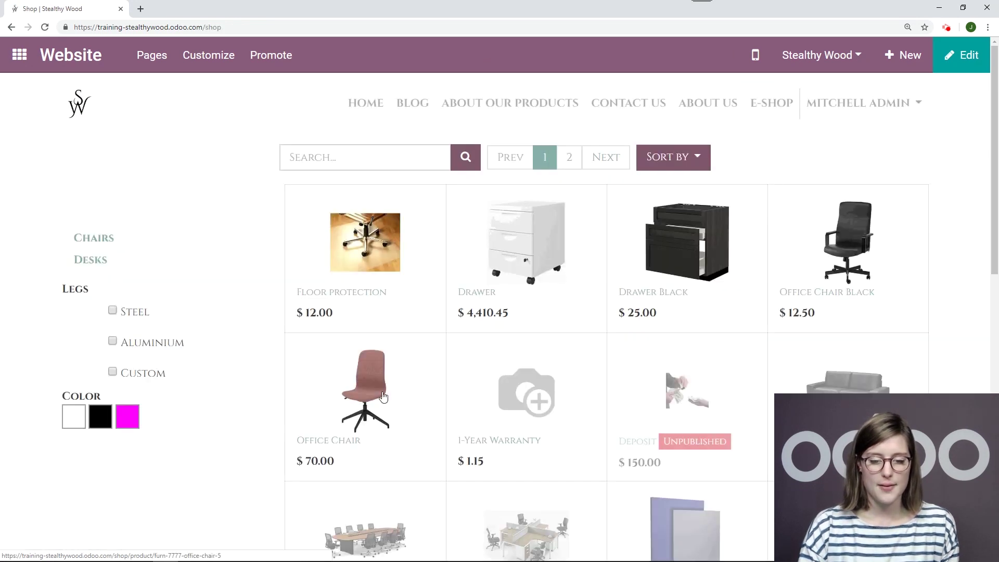
{"action": "left_click", "coordinate": [379, 398]}
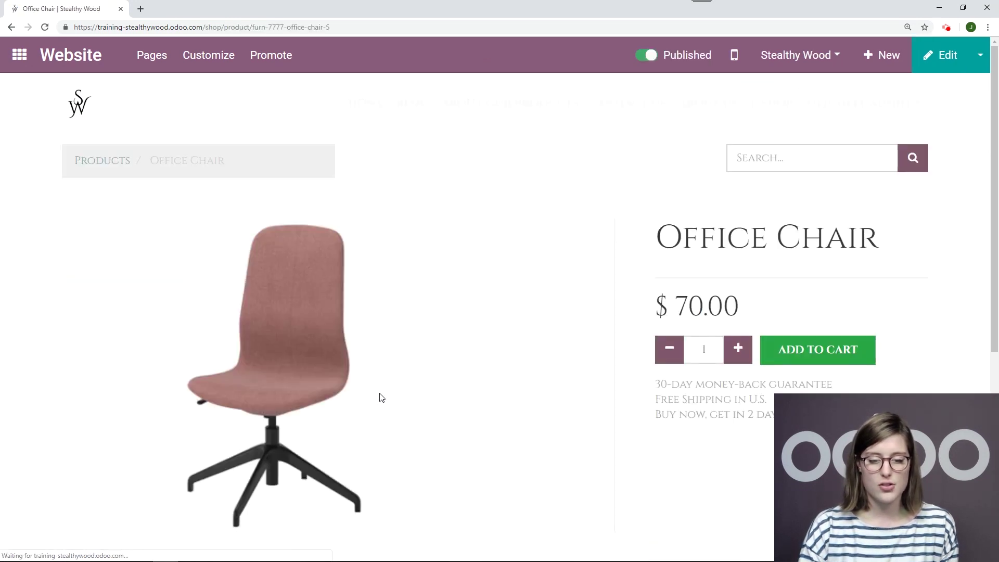
{"action": "left_click", "coordinate": [813, 350]}
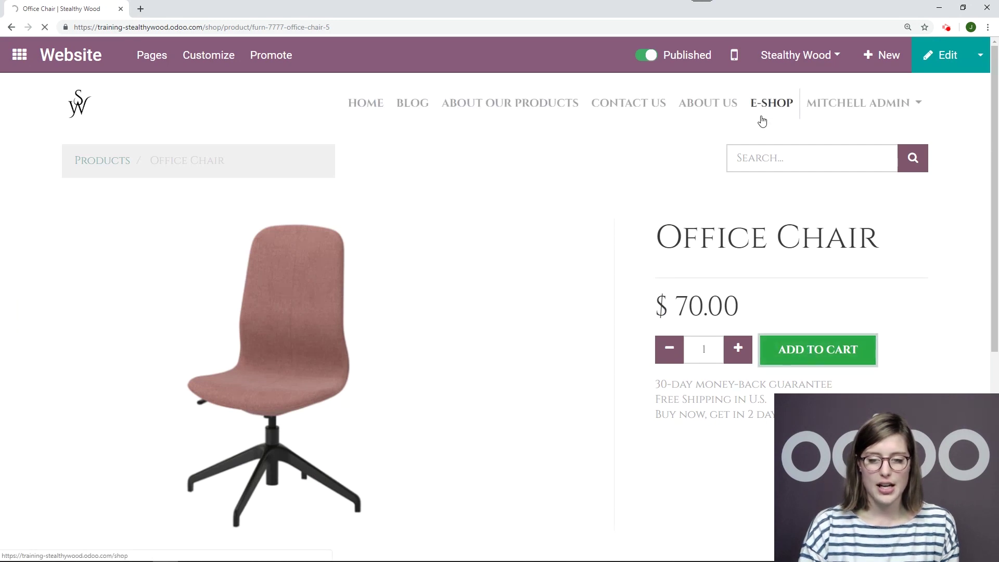
{"action": "mouse_move", "coordinate": [763, 114]}
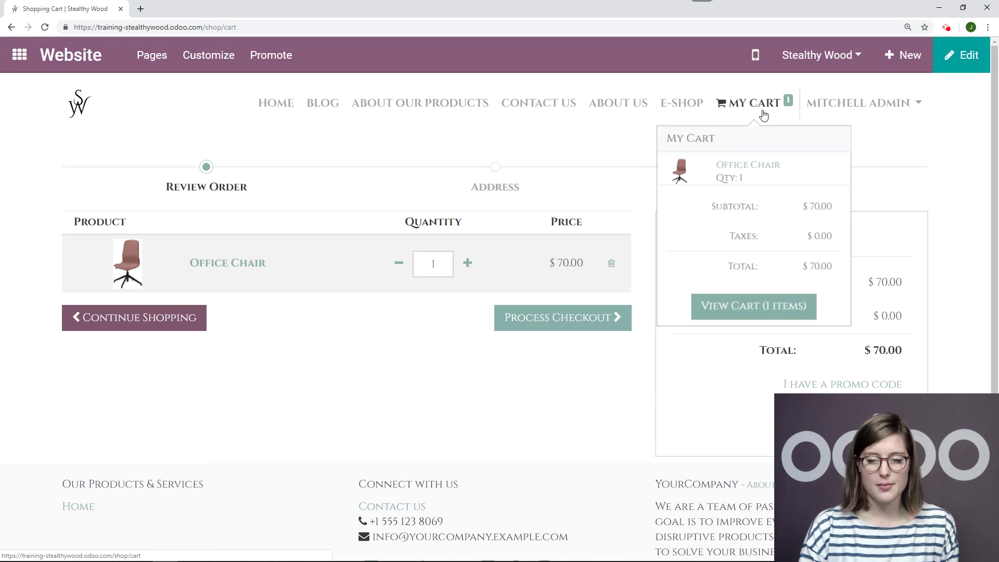
{"action": "left_click", "coordinate": [674, 104]}
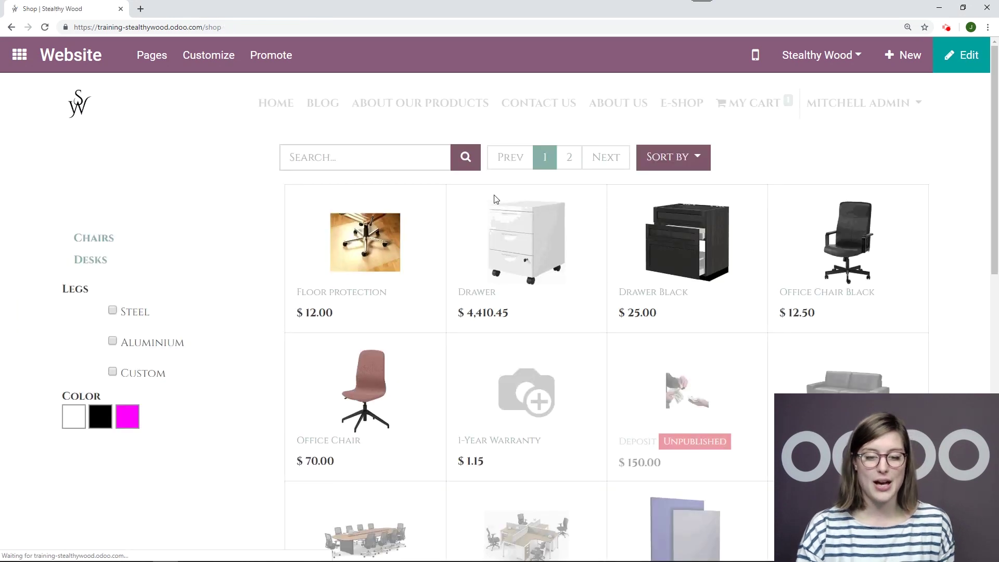
{"action": "left_click", "coordinate": [388, 258]}
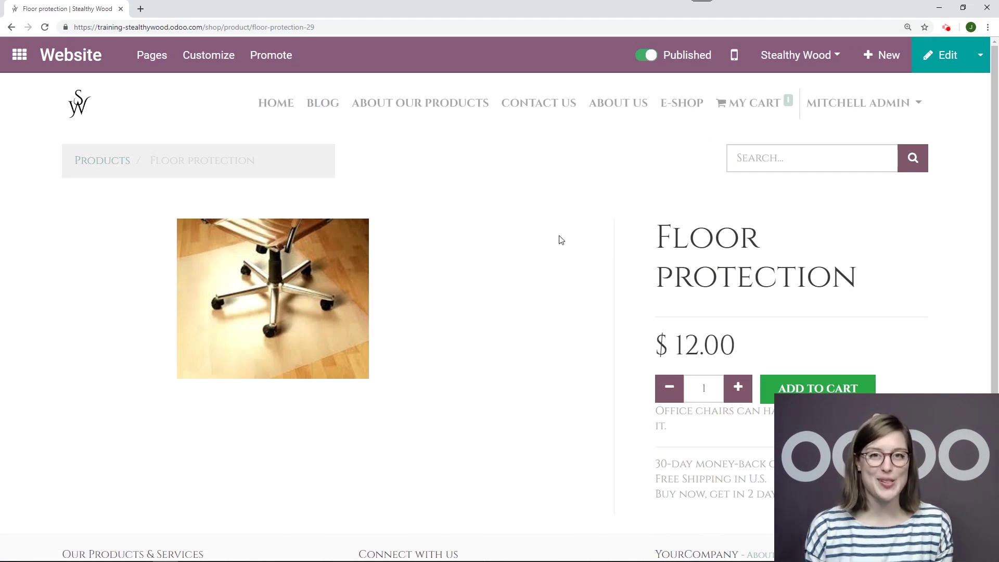
{"action": "left_click", "coordinate": [809, 385]}
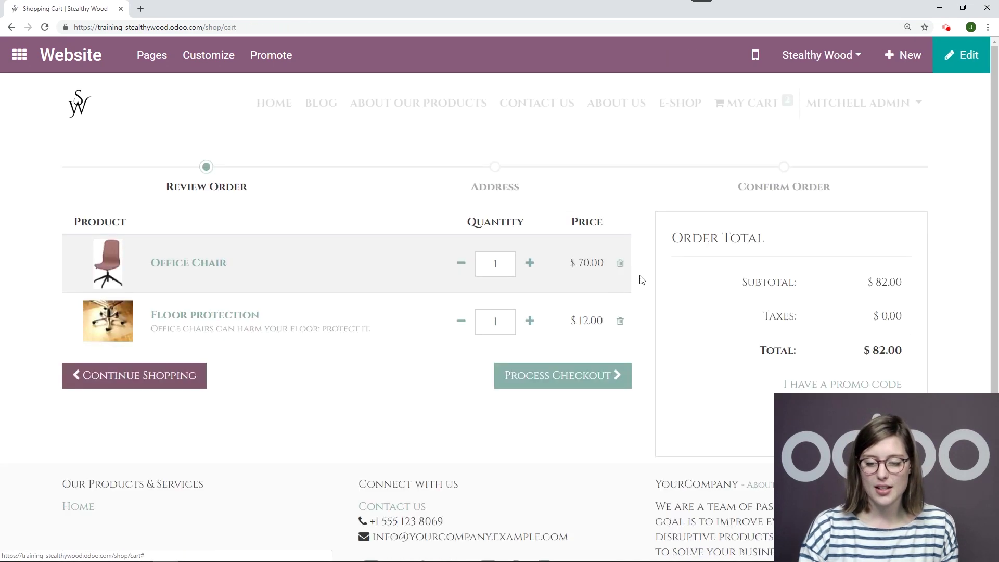
Step: Paste the copied coupon code into the cart's promo code field and apply it
{"action": "scroll", "coordinate": [684, 291], "scroll_direction": "down", "scroll_amount": 2}
{"action": "left_click", "coordinate": [812, 281]}
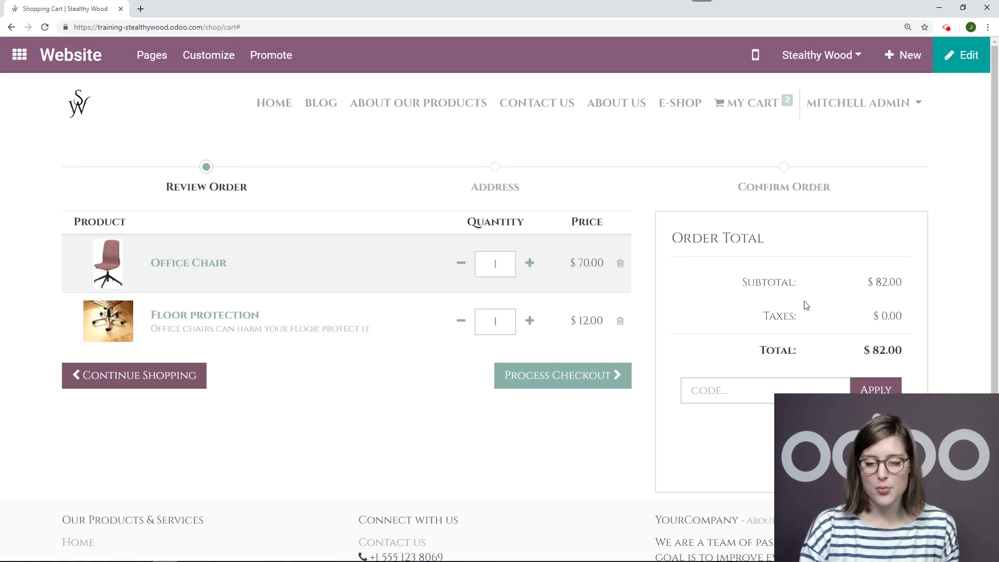
{"action": "scroll", "coordinate": [746, 255], "scroll_direction": "down", "scroll_amount": 3}
{"action": "left_click", "coordinate": [746, 255]}
{"action": "right_click", "coordinate": [744, 253]}
{"action": "left_click", "coordinate": [780, 339]}
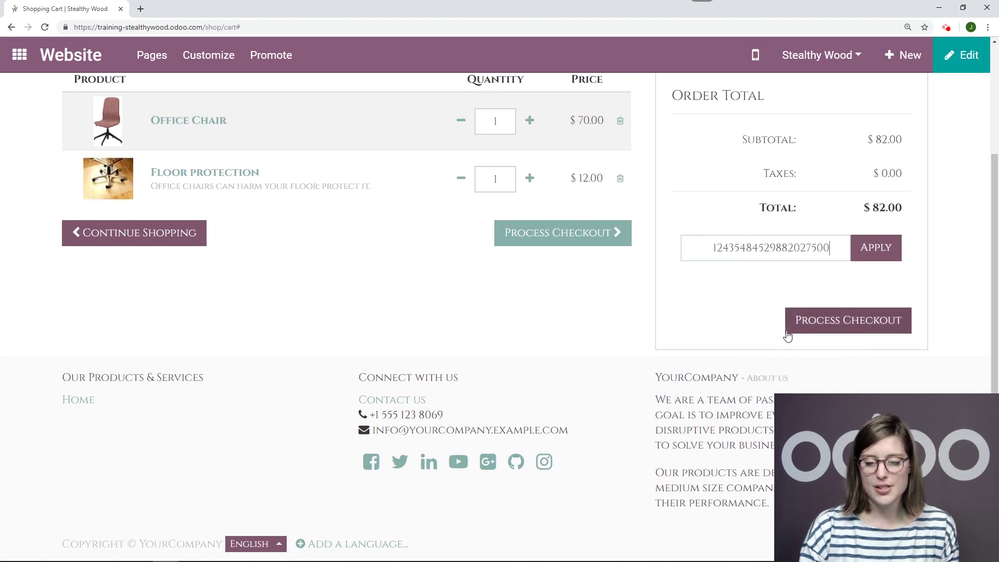
{"action": "left_click", "coordinate": [619, 244]}
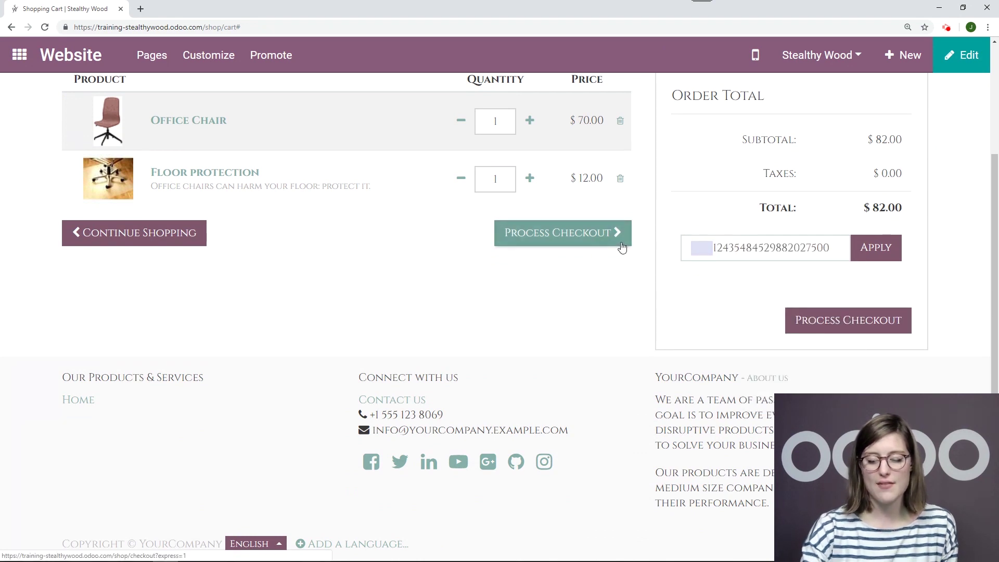
{"action": "left_click", "coordinate": [876, 240]}
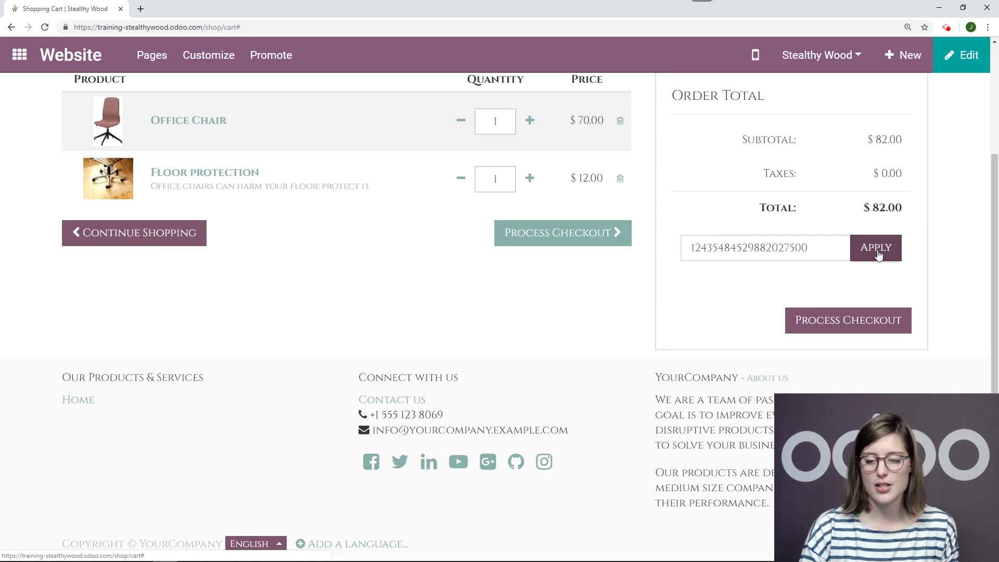
Step: Check the Invalid partner error shown under the promo code field
{"action": "scroll", "coordinate": [931, 229], "scroll_direction": "down", "scroll_amount": 2}
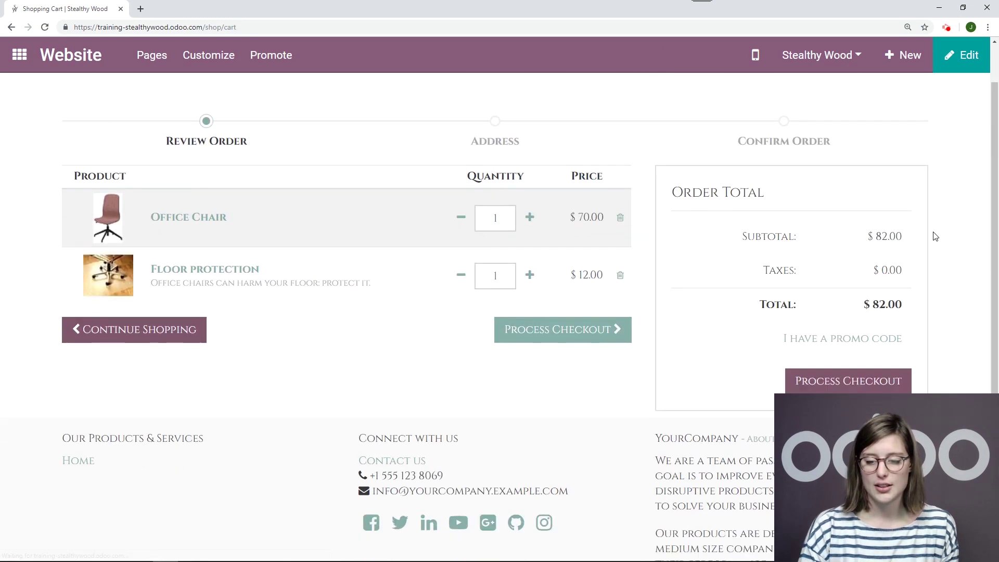
{"action": "left_click", "coordinate": [869, 279]}
{"action": "scroll", "coordinate": [908, 232], "scroll_direction": "down", "scroll_amount": 3}
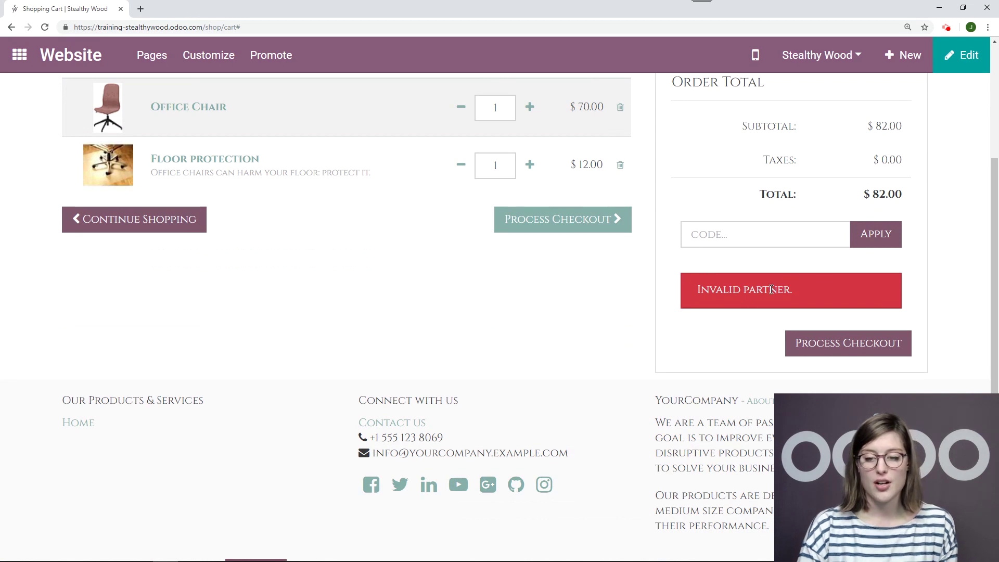
{"action": "scroll", "coordinate": [759, 309], "scroll_direction": "up", "scroll_amount": 1}
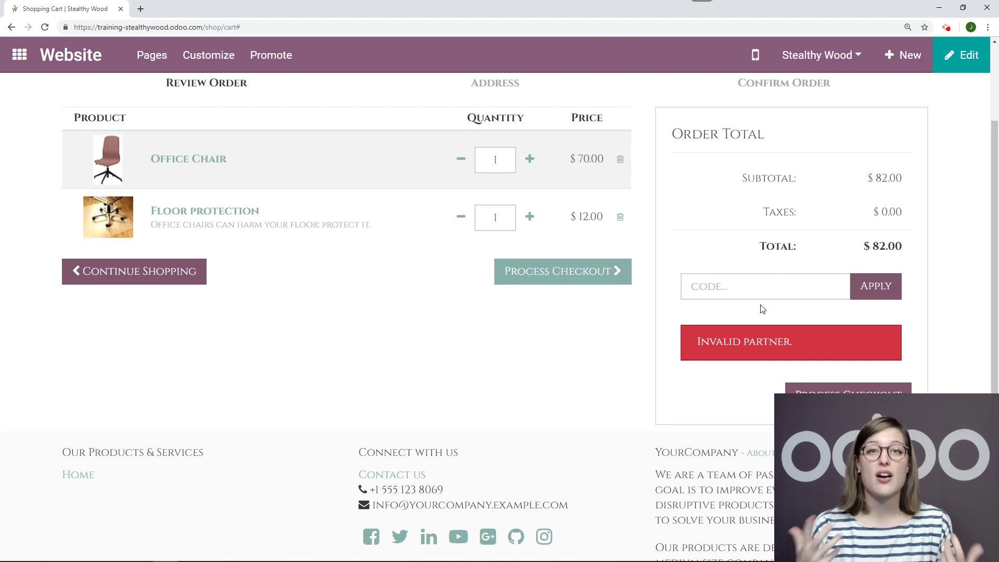
{"action": "scroll", "coordinate": [269, 329], "scroll_direction": "up", "scroll_amount": 1}
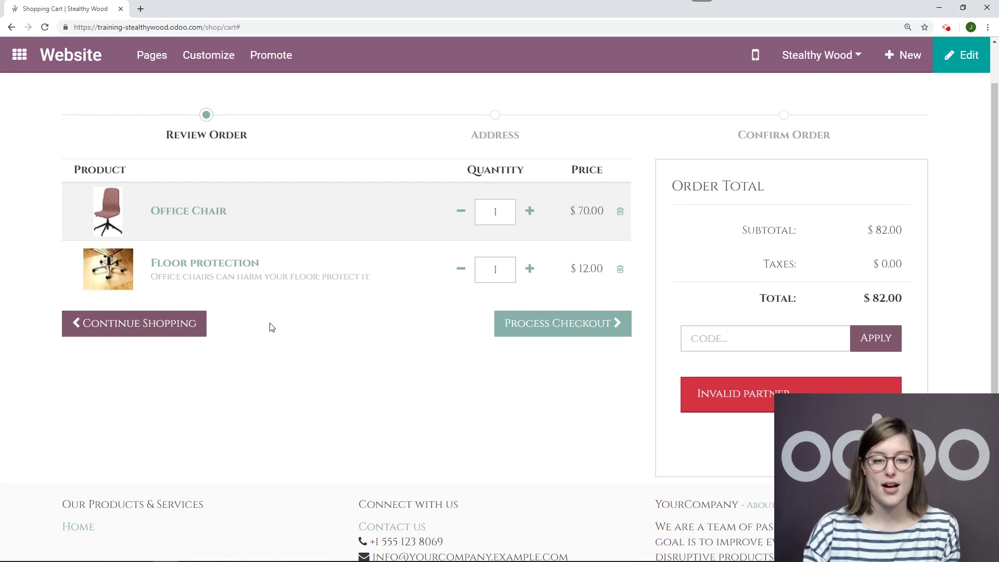
{"action": "scroll", "coordinate": [269, 327], "scroll_direction": "up", "scroll_amount": 1}
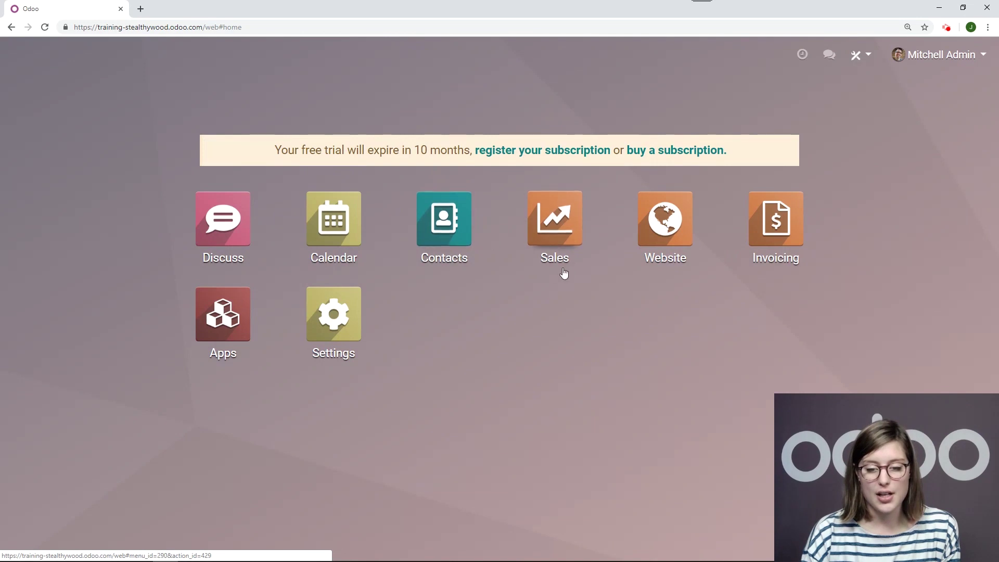
Step: Generate one more coupon for Free Chair Floor Protection and list its 35 coupons
{"action": "left_click", "coordinate": [665, 222]}
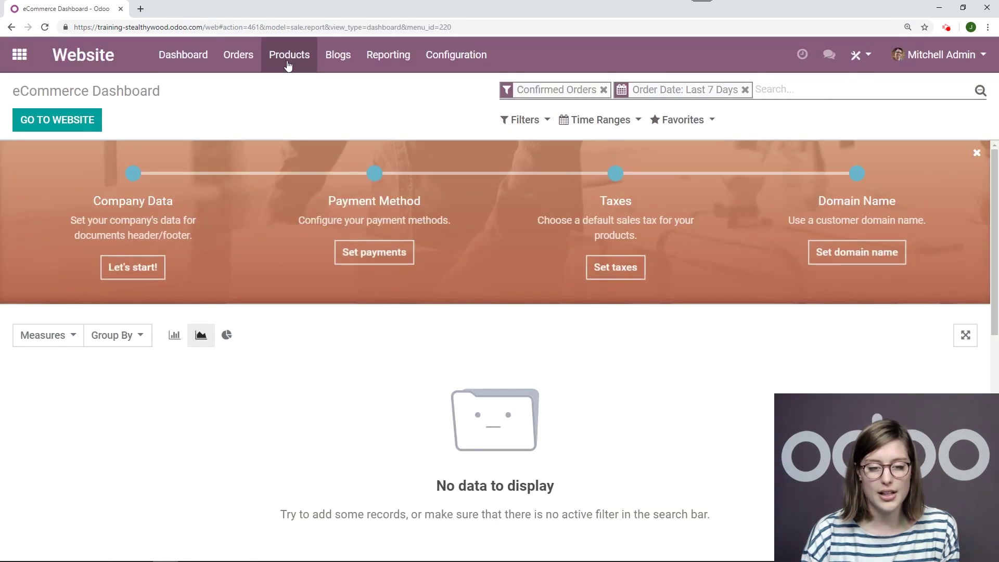
{"action": "left_click", "coordinate": [288, 63]}
{"action": "left_click", "coordinate": [296, 150]}
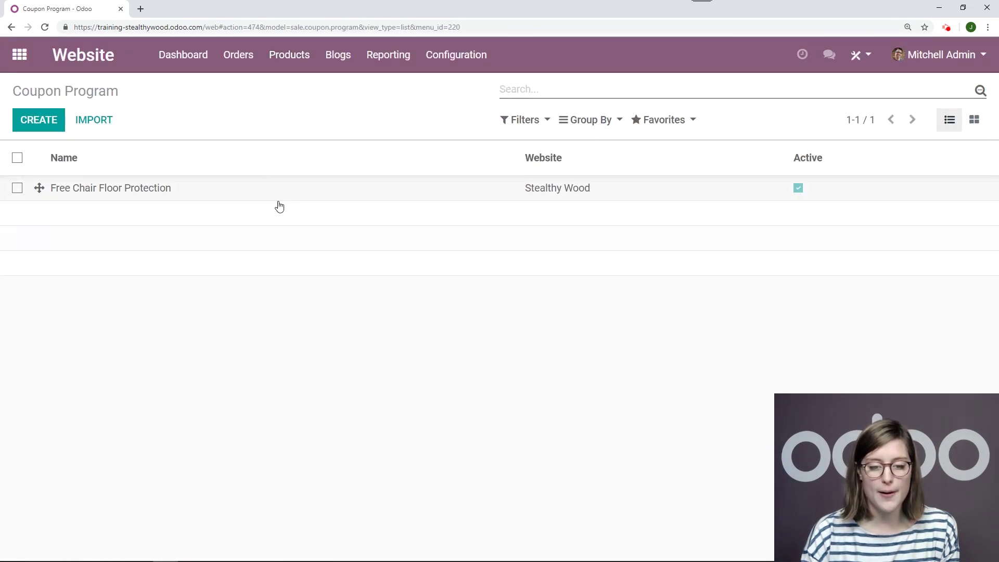
{"action": "left_click", "coordinate": [280, 198]}
{"action": "left_click", "coordinate": [74, 155]}
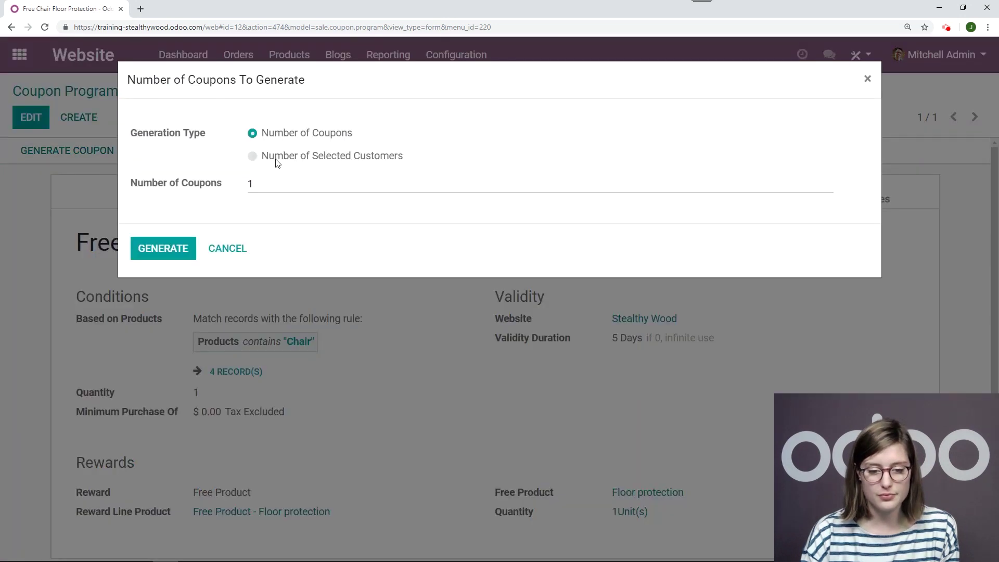
{"action": "left_click", "coordinate": [183, 254]}
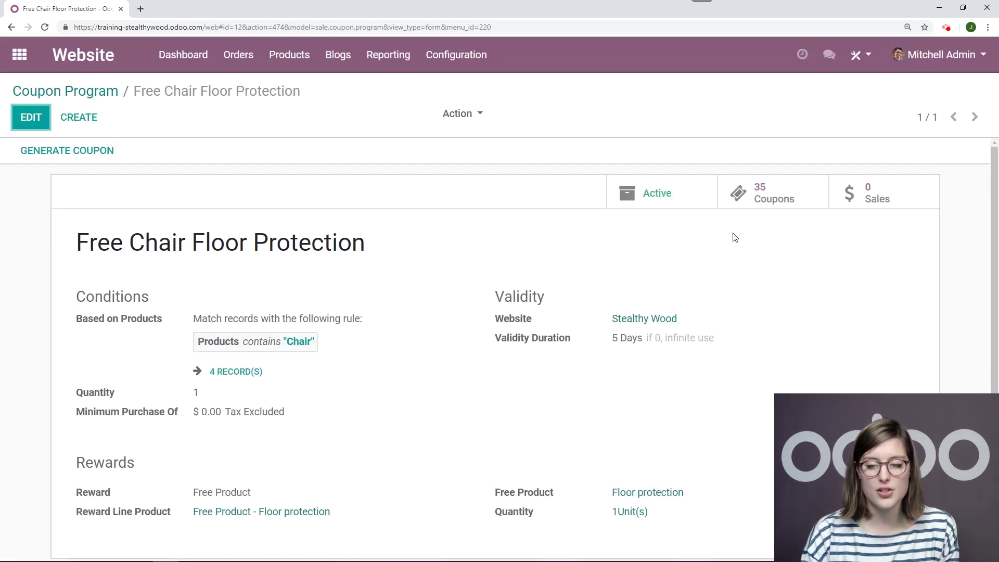
{"action": "left_click", "coordinate": [786, 198]}
Step: Copy the code of the newest coupon (35 of 35) and return to the eCommerce Dashboard
{"action": "scroll", "coordinate": [515, 260], "scroll_direction": "down", "scroll_amount": 8}
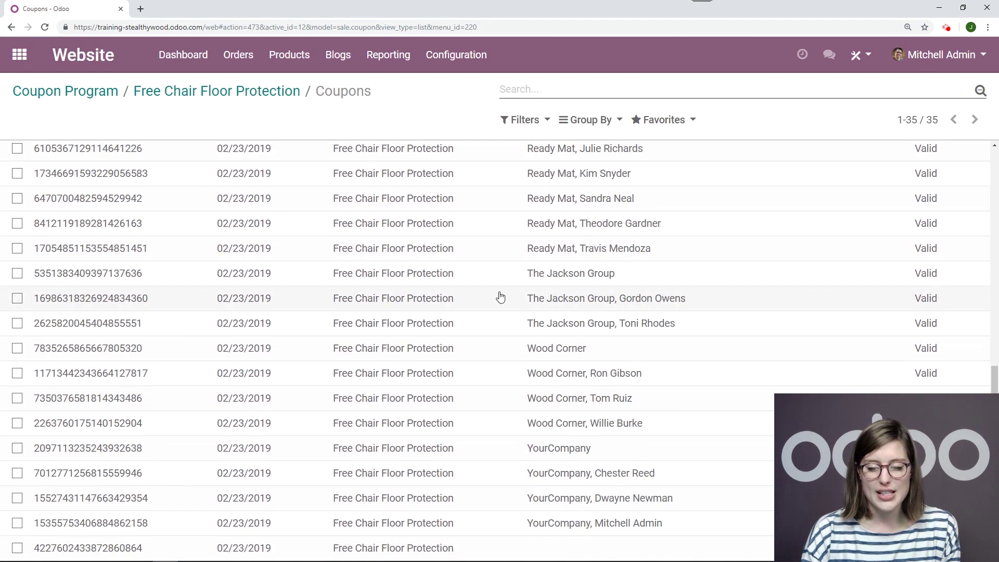
{"action": "left_click", "coordinate": [469, 547]}
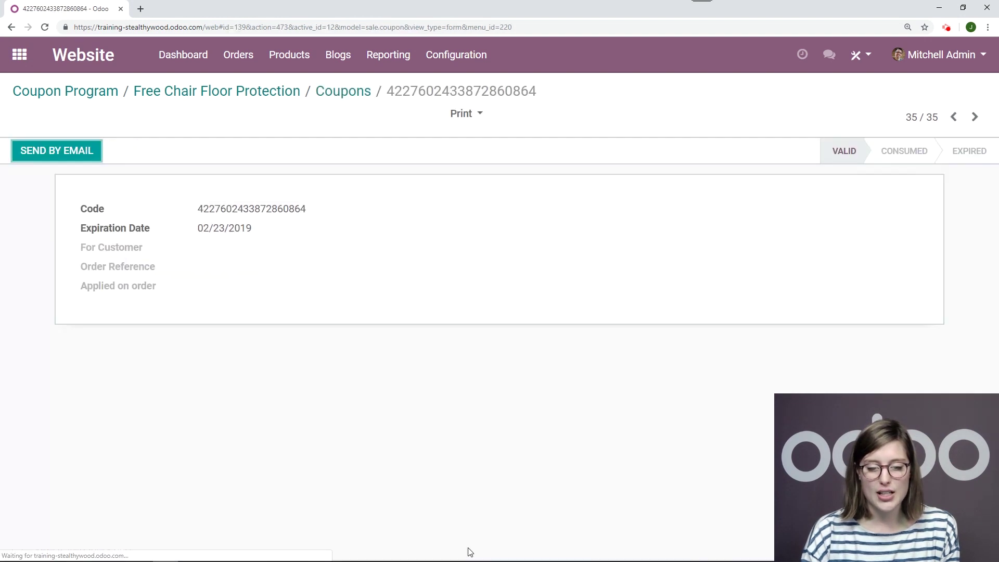
{"action": "left_click_drag", "start_coordinate": [310, 209], "coordinate": [198, 208]}
{"action": "key", "text": "ctrl+c"}
{"action": "right_click", "coordinate": [210, 213]}
{"action": "left_click", "coordinate": [236, 219]}
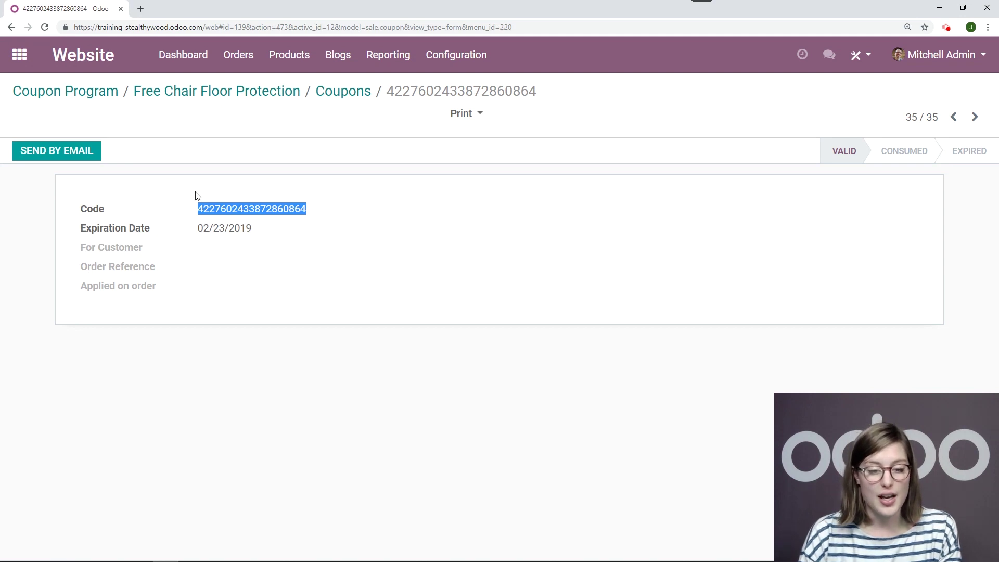
{"action": "left_click", "coordinate": [101, 62]}
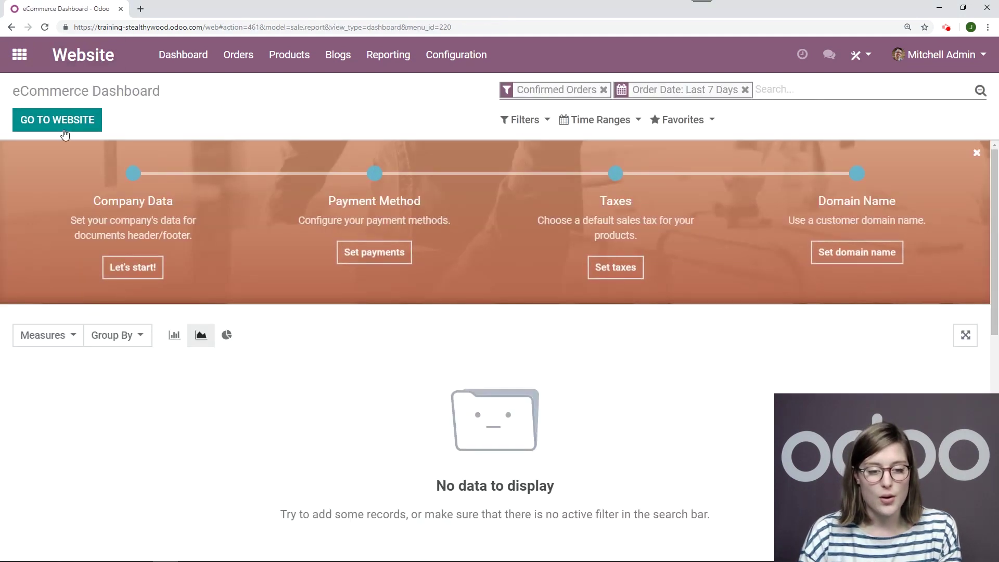
Step: Open the live shop website and view the full shopping cart
{"action": "left_click", "coordinate": [63, 124]}
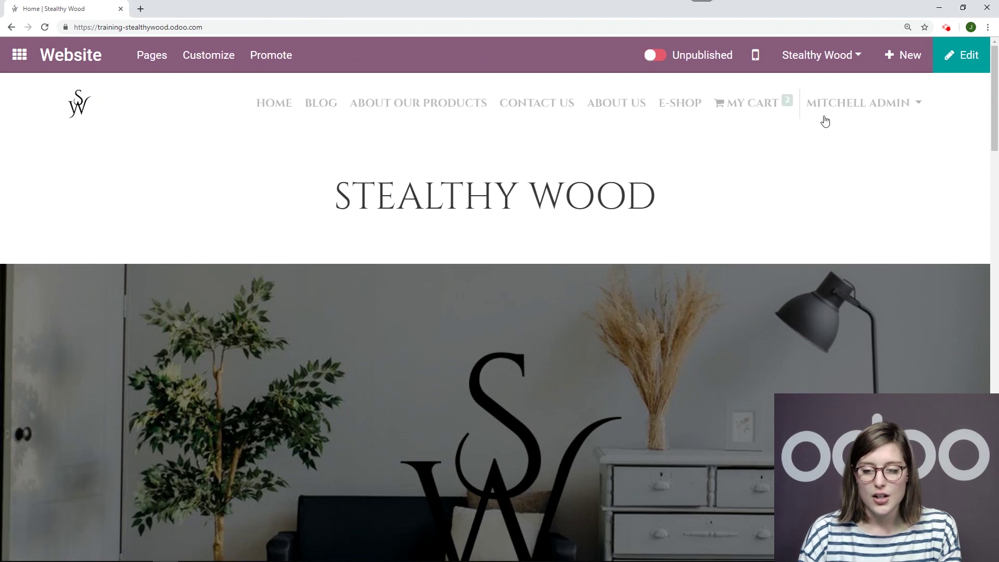
{"action": "mouse_move", "coordinate": [749, 104]}
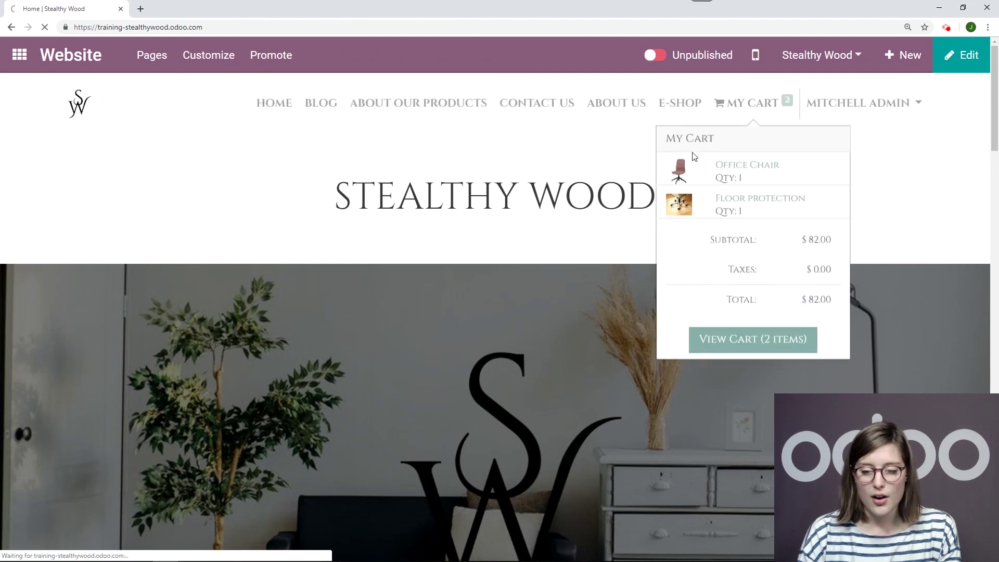
{"action": "left_click", "coordinate": [742, 341]}
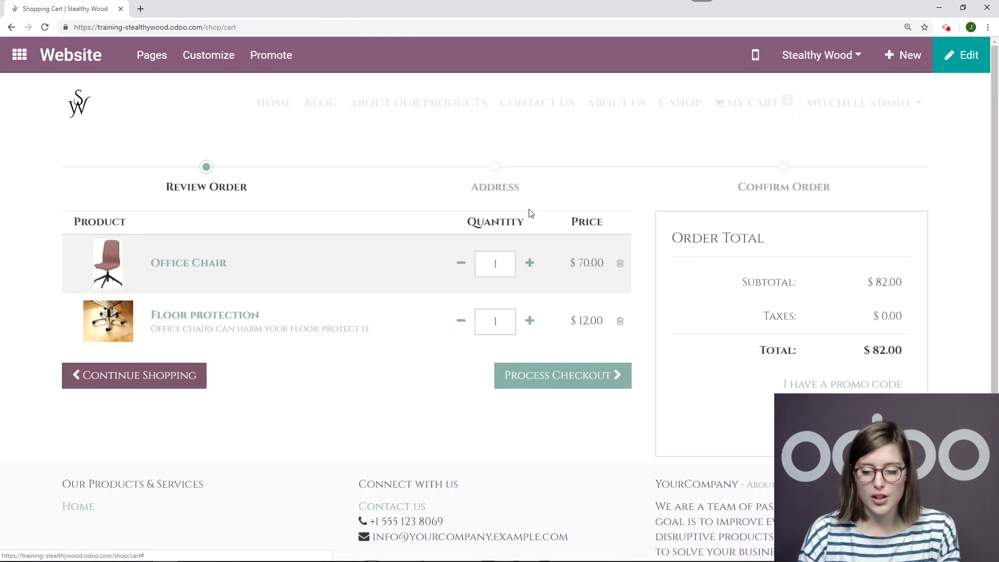
{"action": "scroll", "coordinate": [706, 252], "scroll_direction": "down", "scroll_amount": 2}
Step: Apply the copied promo code, adding free Floor protection at -$12.00 for a $70.00 total
{"action": "left_click", "coordinate": [812, 284]}
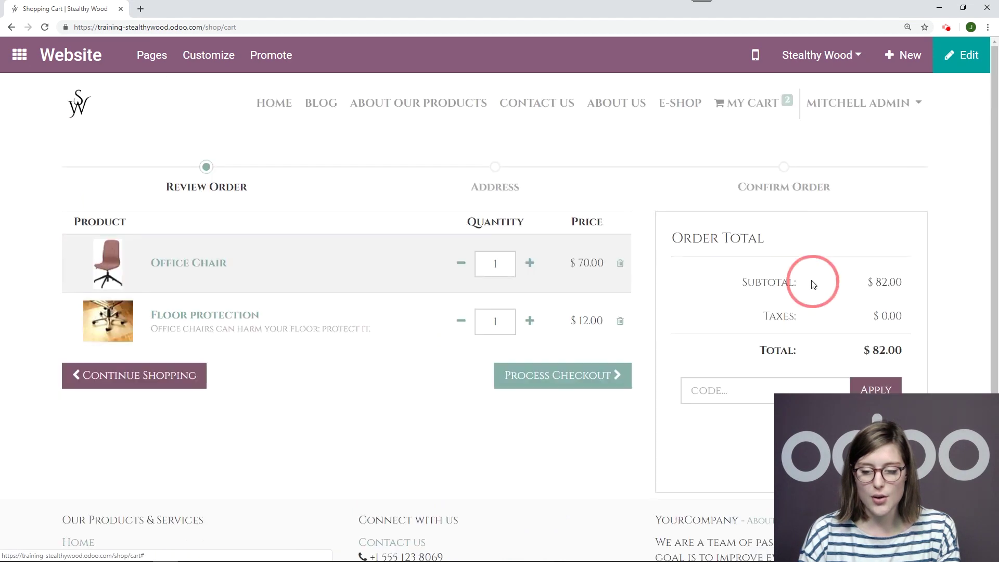
{"action": "scroll", "coordinate": [716, 272], "scroll_direction": "down", "scroll_amount": 3}
{"action": "left_click", "coordinate": [718, 251]}
{"action": "right_click", "coordinate": [718, 253]}
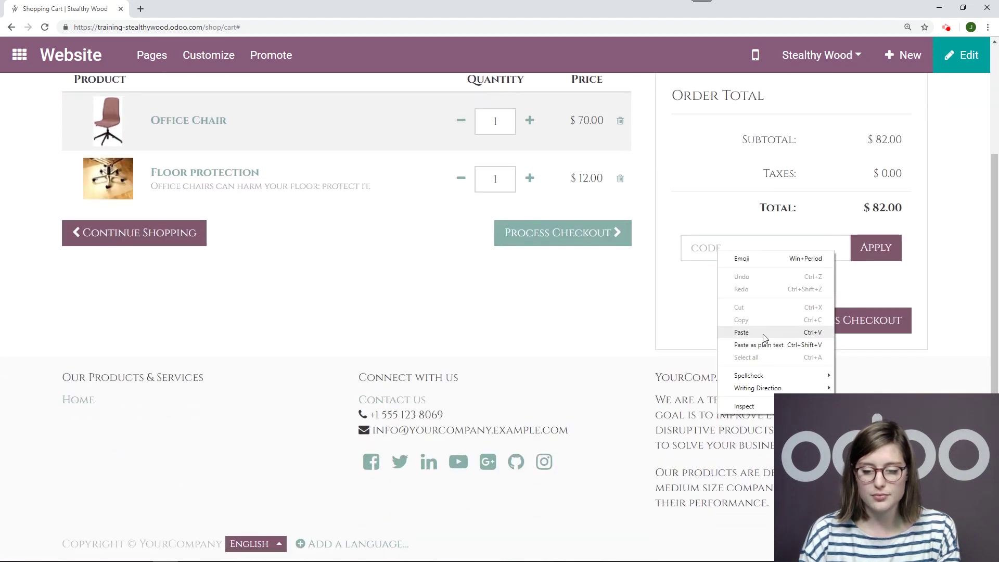
{"action": "left_click", "coordinate": [763, 334]}
{"action": "left_click", "coordinate": [889, 255]}
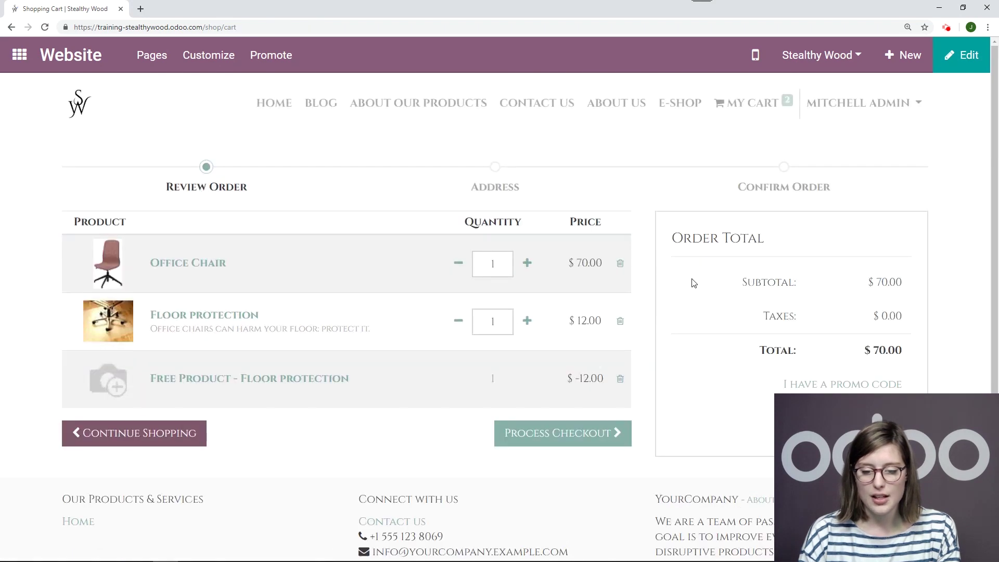
{"action": "scroll", "coordinate": [367, 322], "scroll_direction": "down", "scroll_amount": 1}
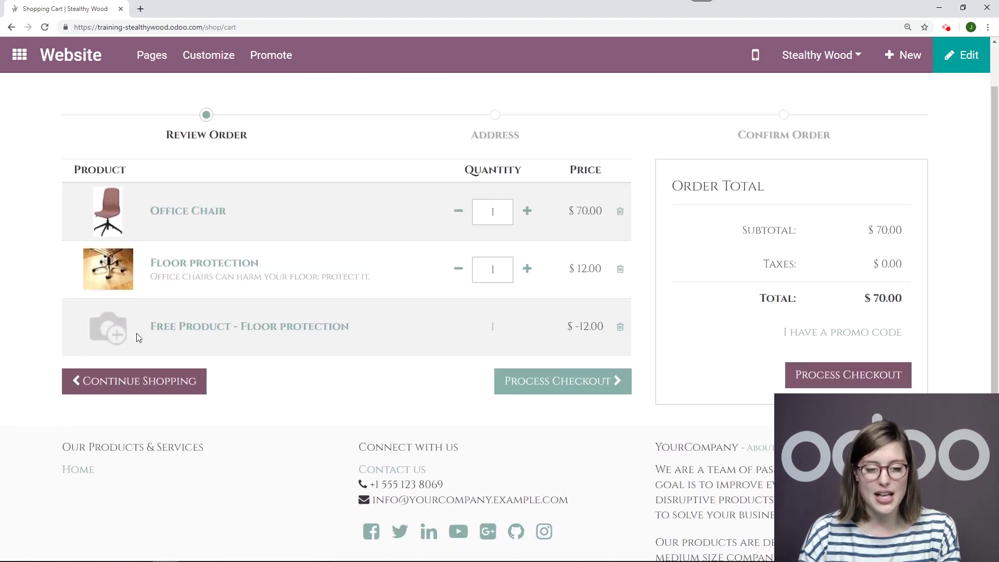